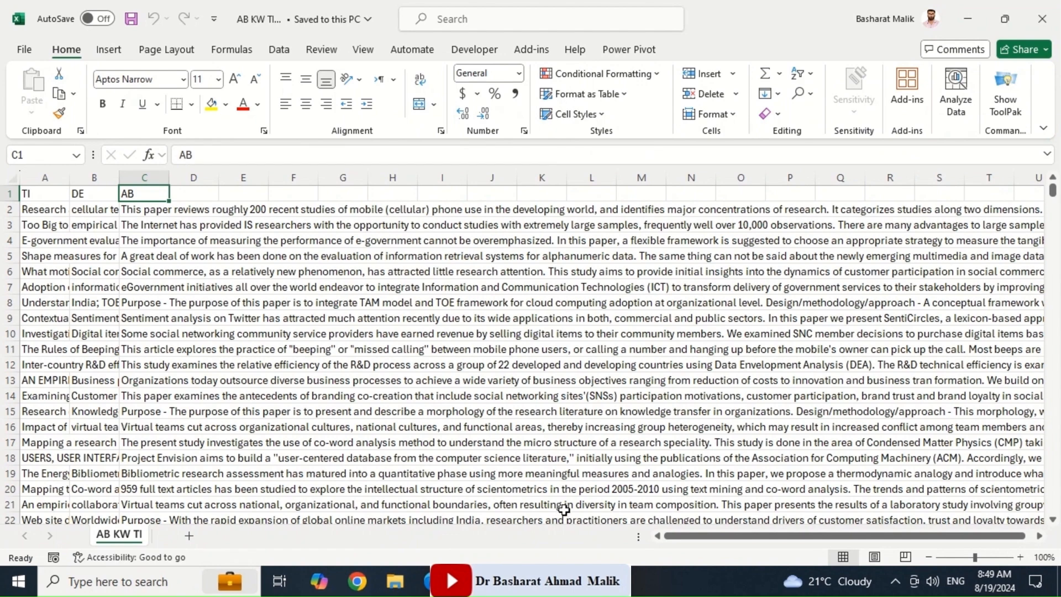
# - Switch to Anaconda Navigator, launch Orange 3 and dismiss its welcome window
pyautogui.hotkey('alt', 'Tab')
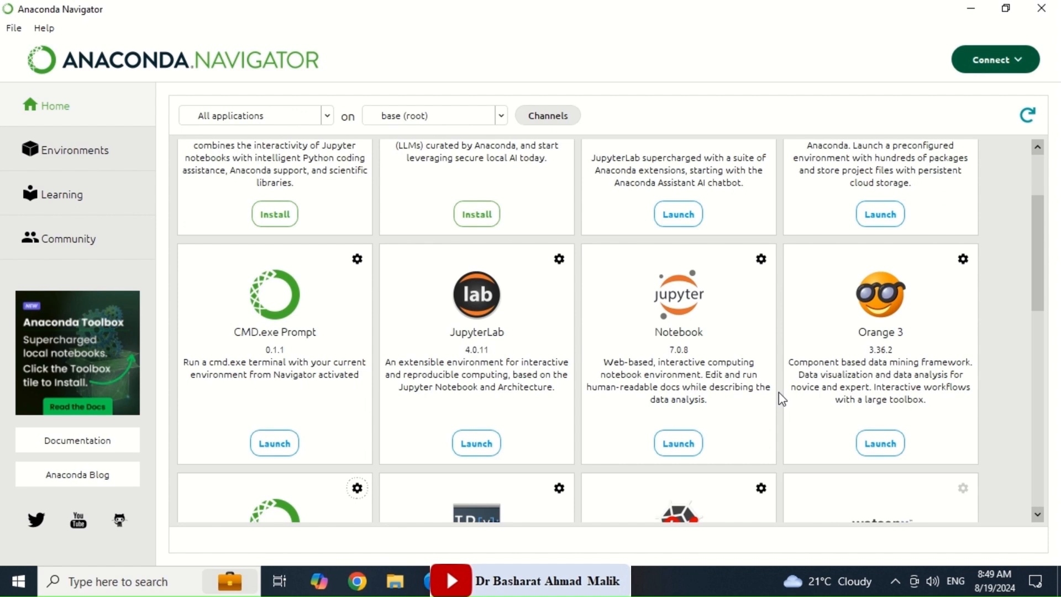
pyautogui.click(882, 448)
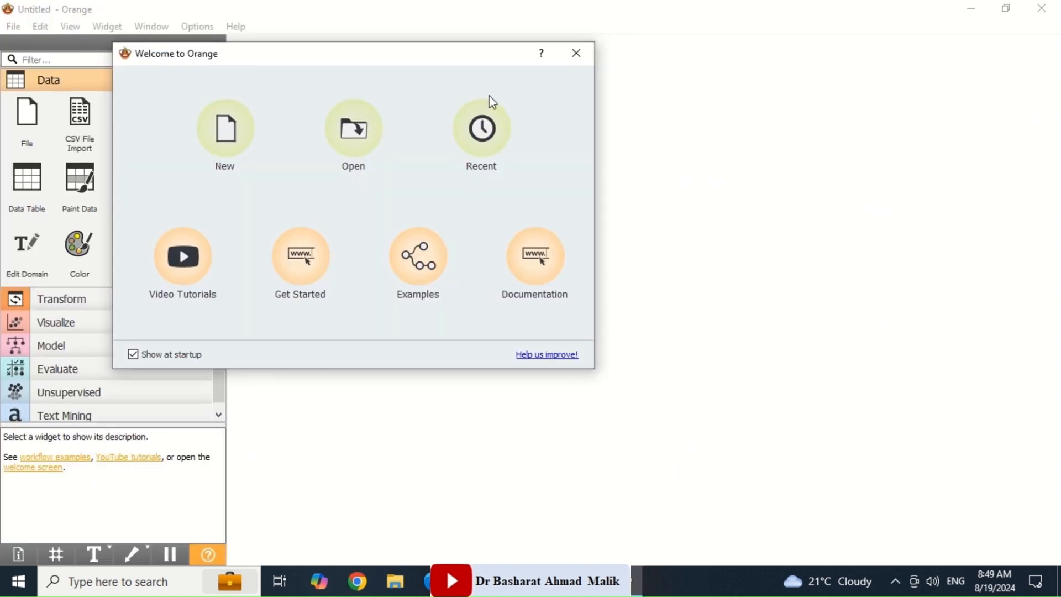
pyautogui.click(577, 52)
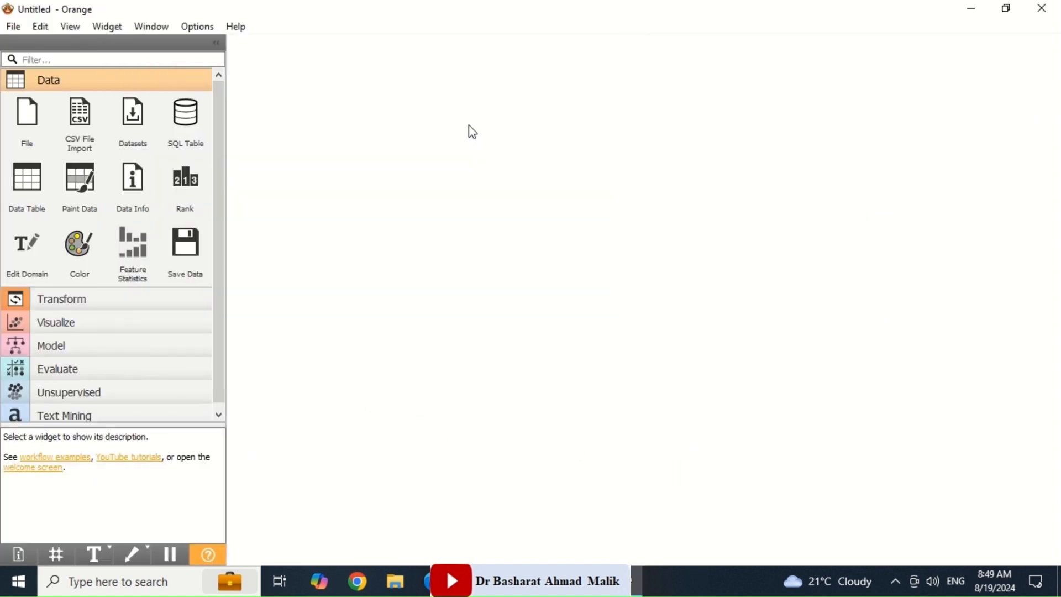
# - Check the Text Mining widget category and look up the Text add-on in the add-on installer by filtering for "text"
pyautogui.click(159, 81)
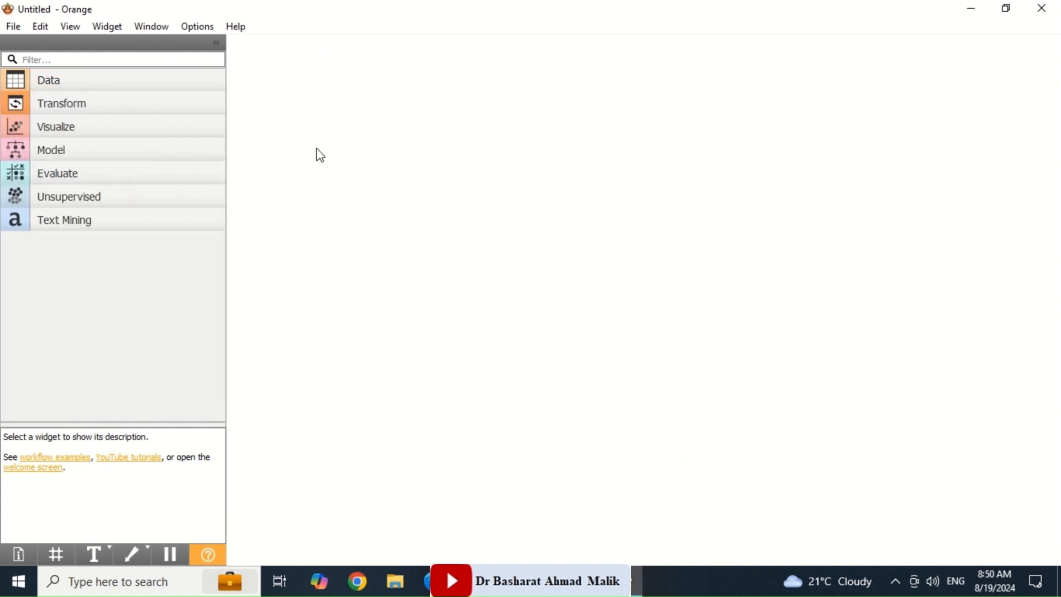
pyautogui.click(74, 221)
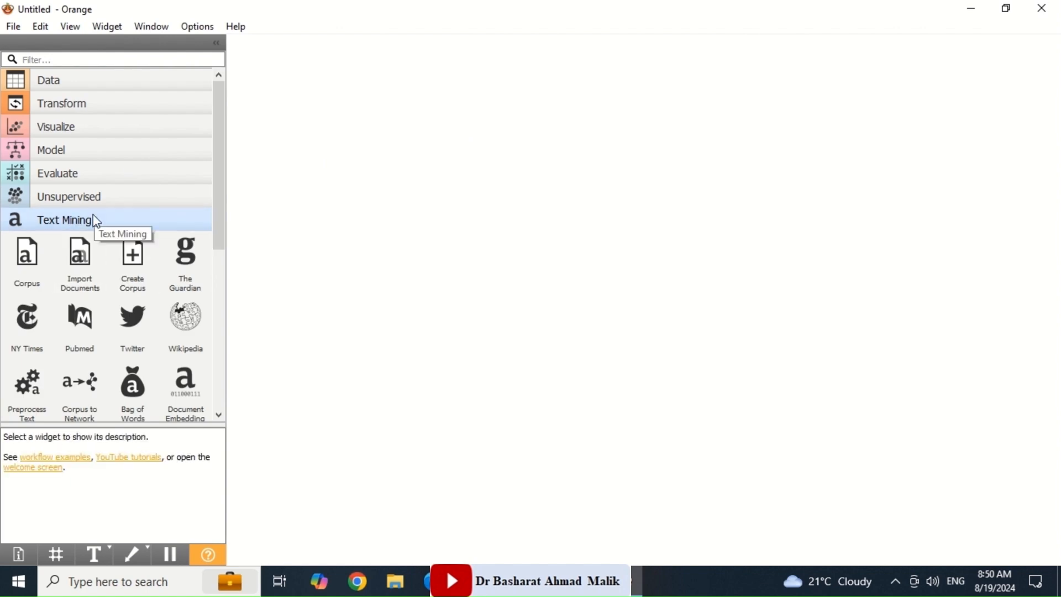
pyautogui.click(203, 32)
pyautogui.click(214, 78)
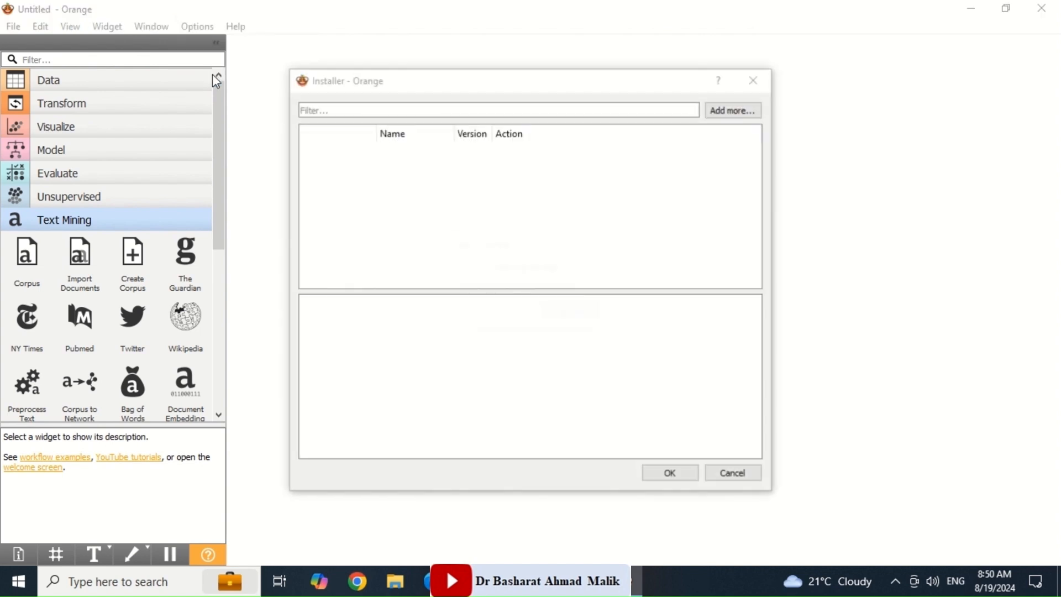
pyautogui.click(360, 111)
pyautogui.write('tex')
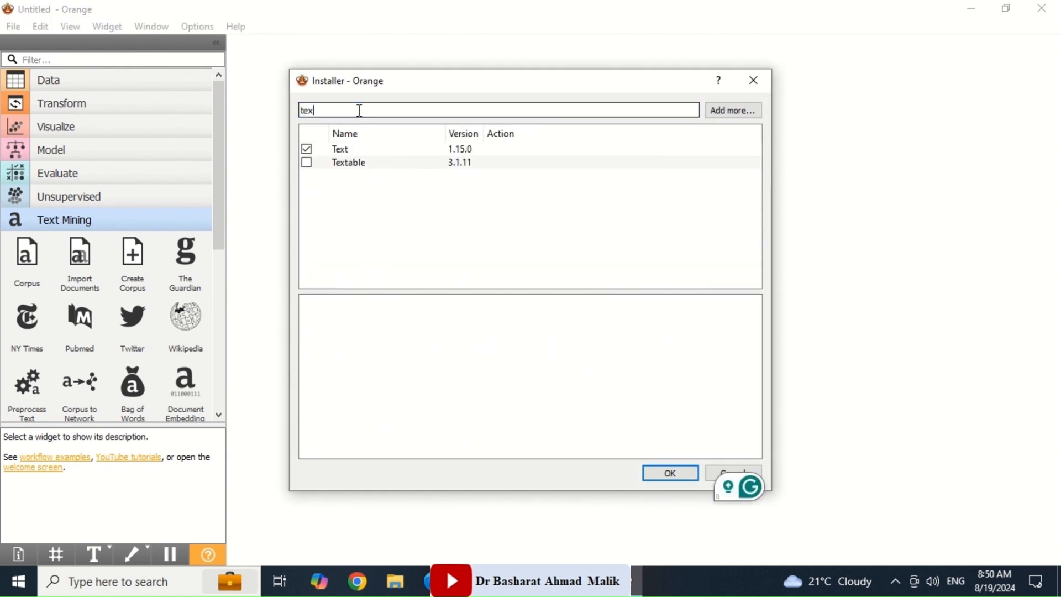
pyautogui.write('t')
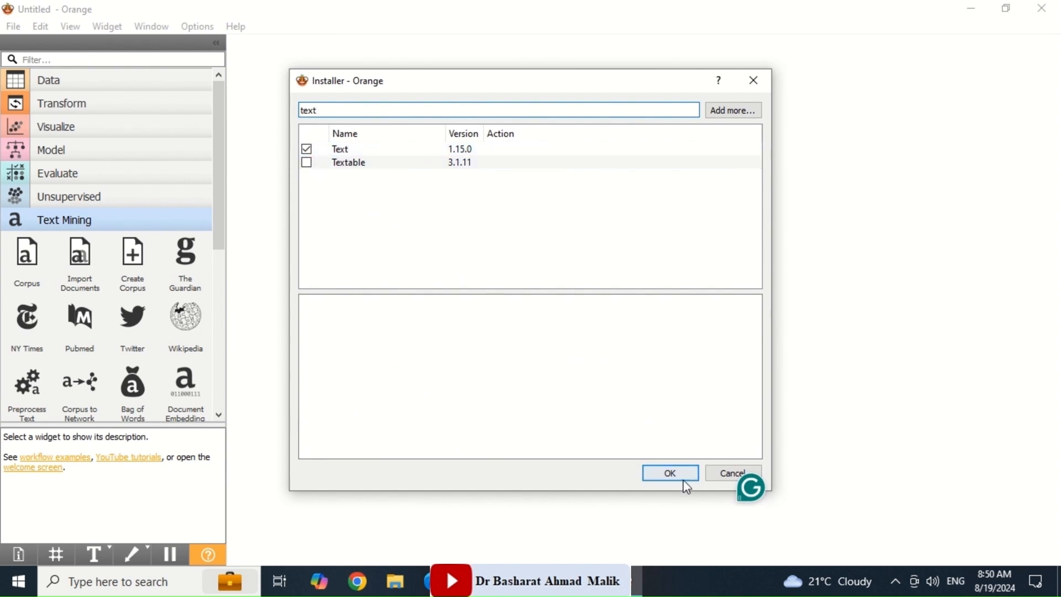
pyautogui.click(753, 80)
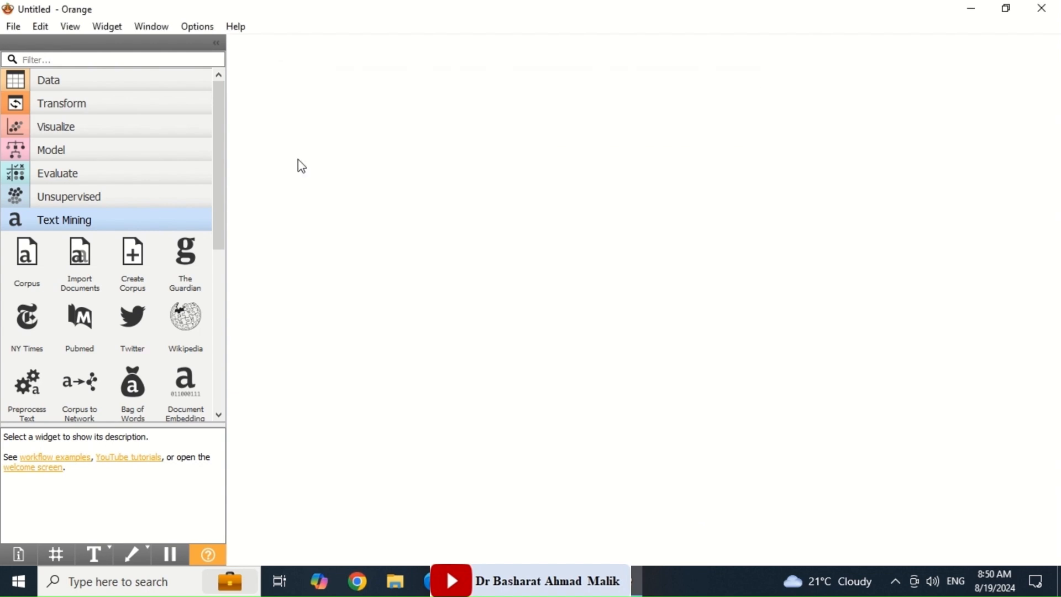
# - Place a File widget from the Data category on the empty canvas
pyautogui.click(147, 219)
pyautogui.click(106, 89)
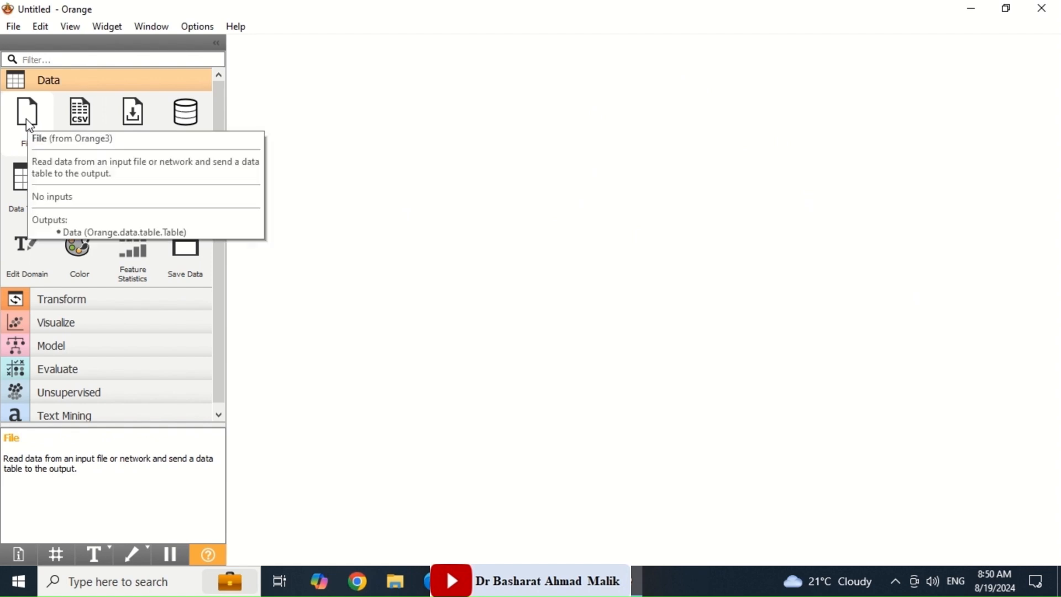
pyautogui.moveTo(30, 125); pyautogui.dragTo(317, 112)
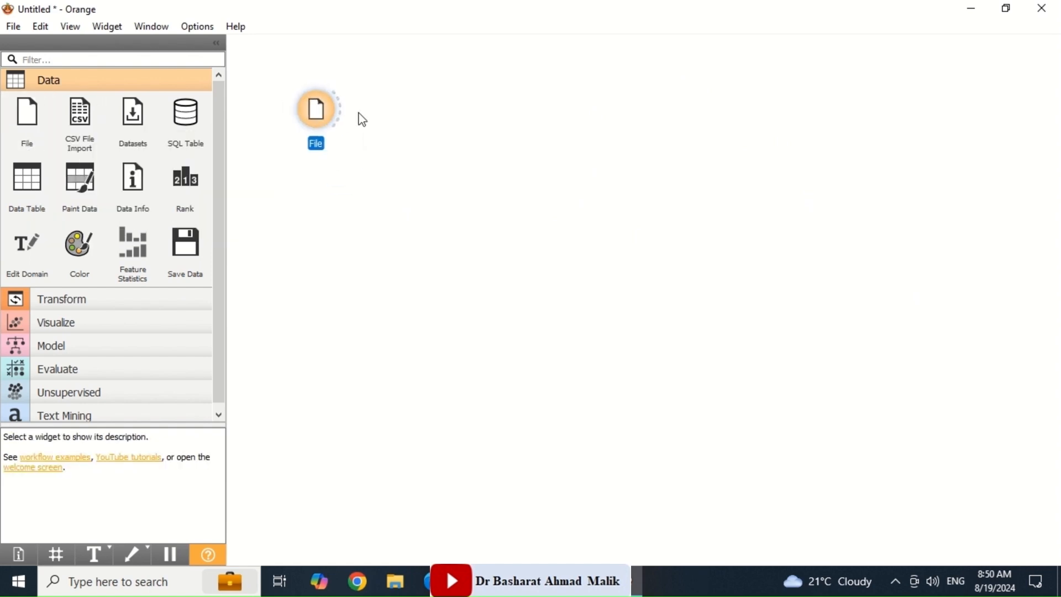
# - Load AB KW TI.xlsx from Downloads into the File widget and set the file type to Microsoft Excel spreadsheet (*.xlsx)
pyautogui.doubleClick(326, 117)
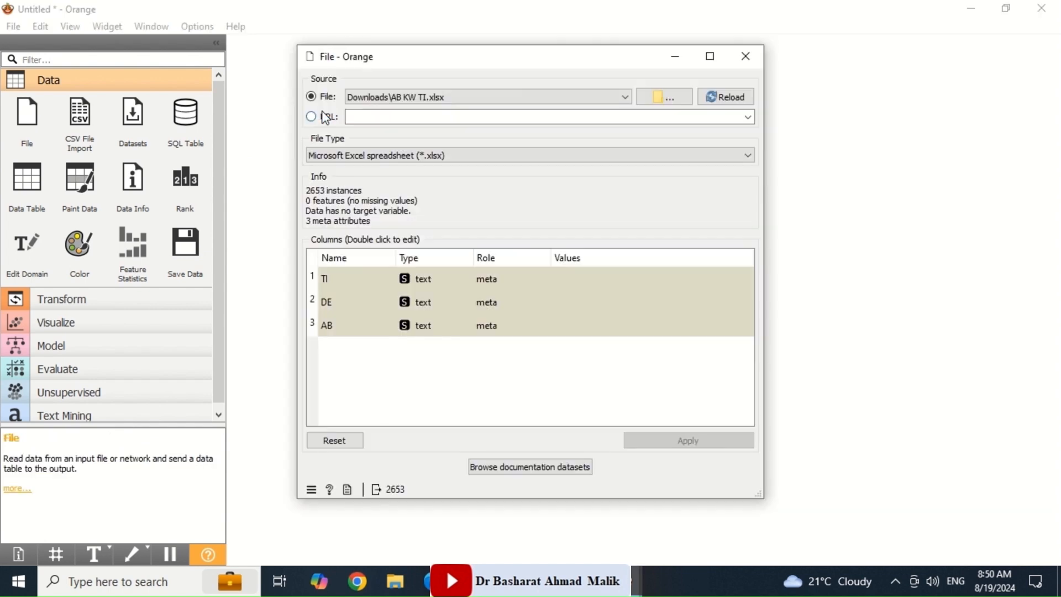
pyautogui.click(662, 97)
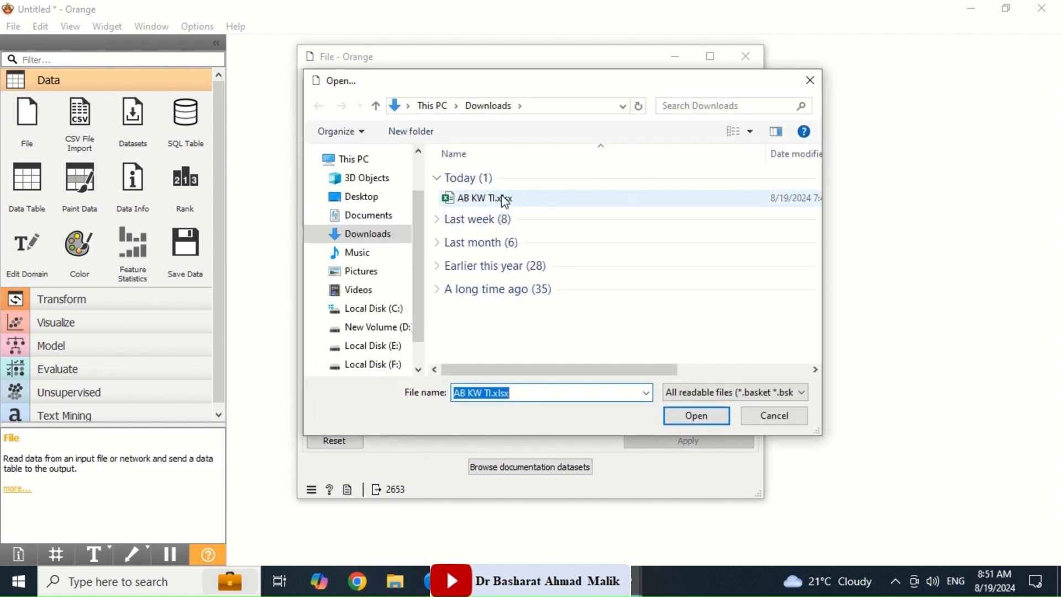
pyautogui.click(505, 202)
pyautogui.click(703, 409)
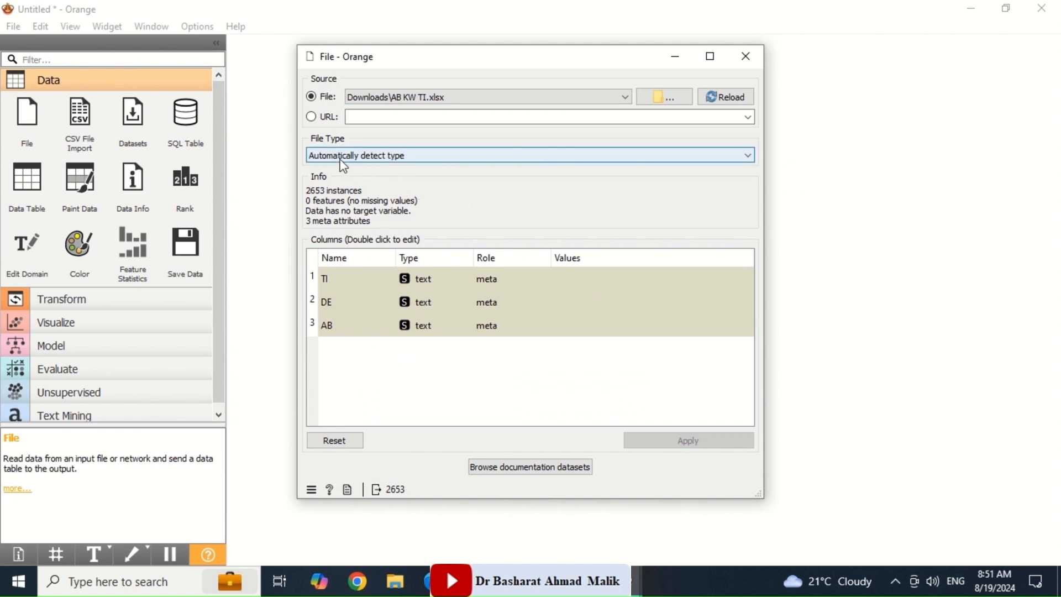
pyautogui.click(400, 158)
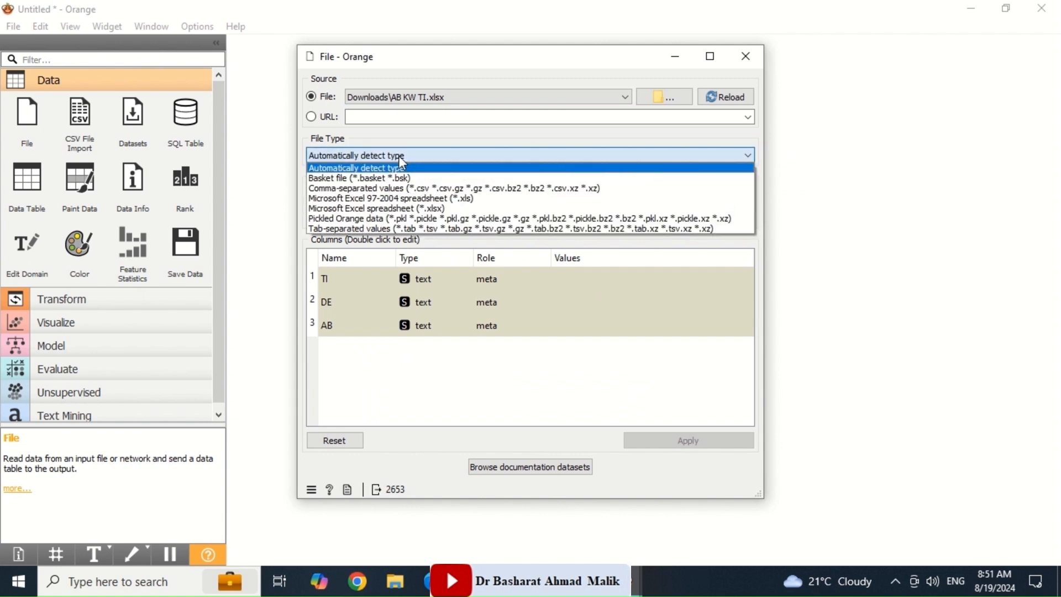
pyautogui.click(420, 209)
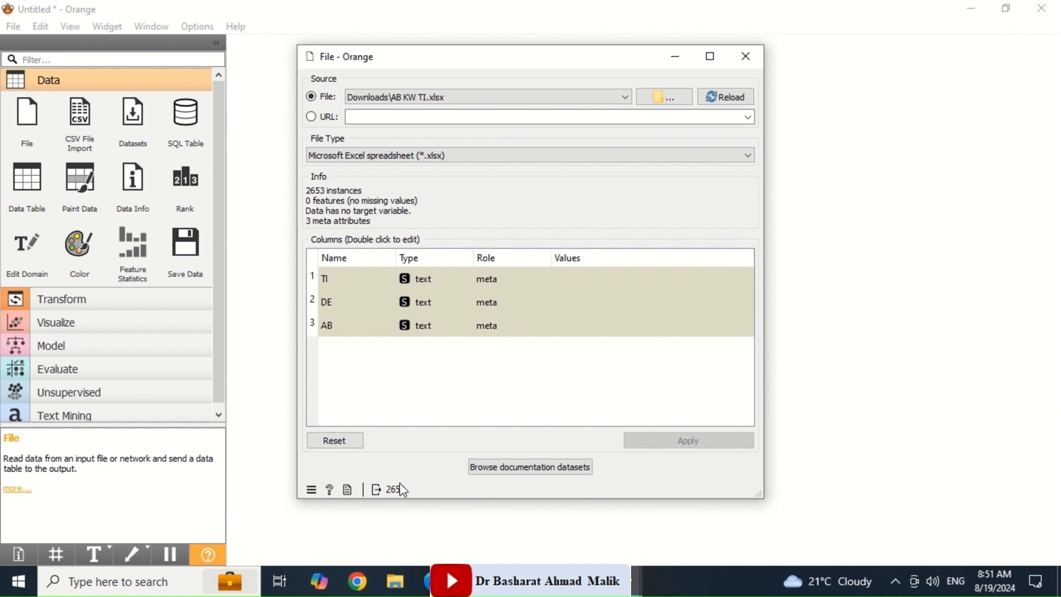
# - Preview the File widget's output data table and close the widget's window
pyautogui.moveTo(390, 485)
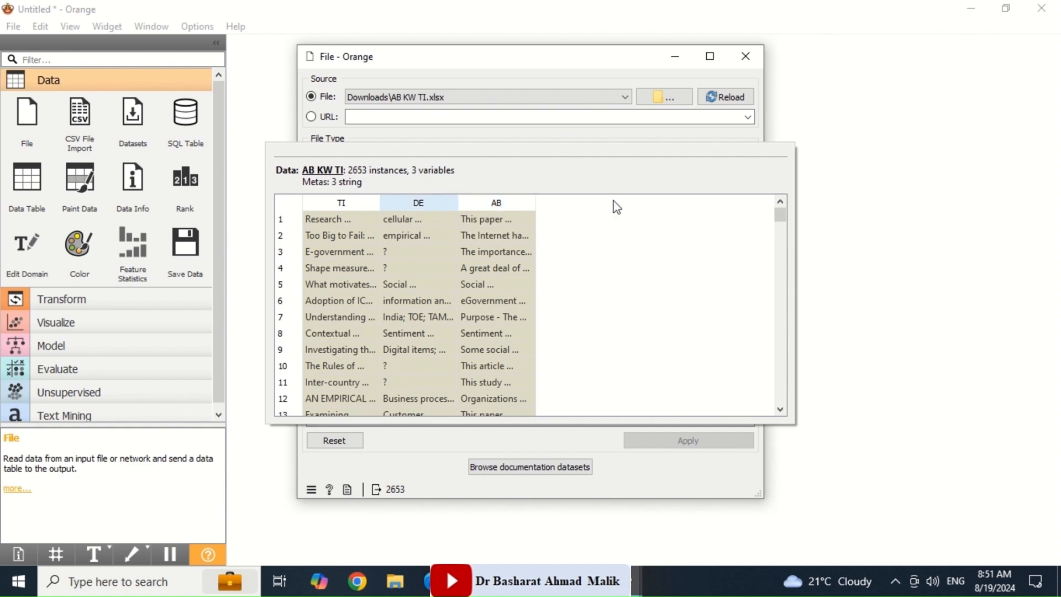
pyautogui.click(658, 70)
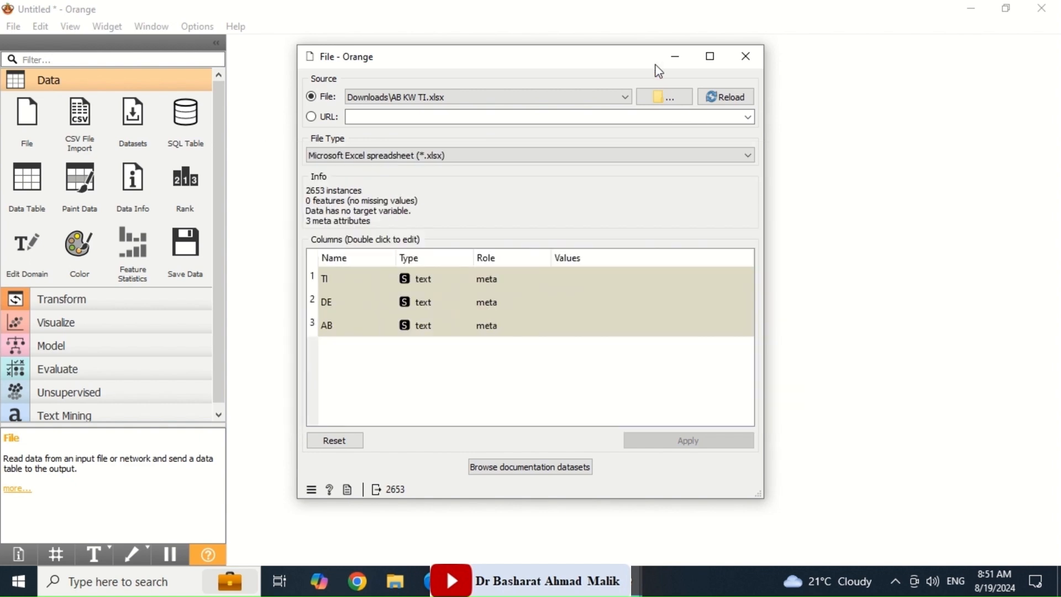
pyautogui.click(750, 56)
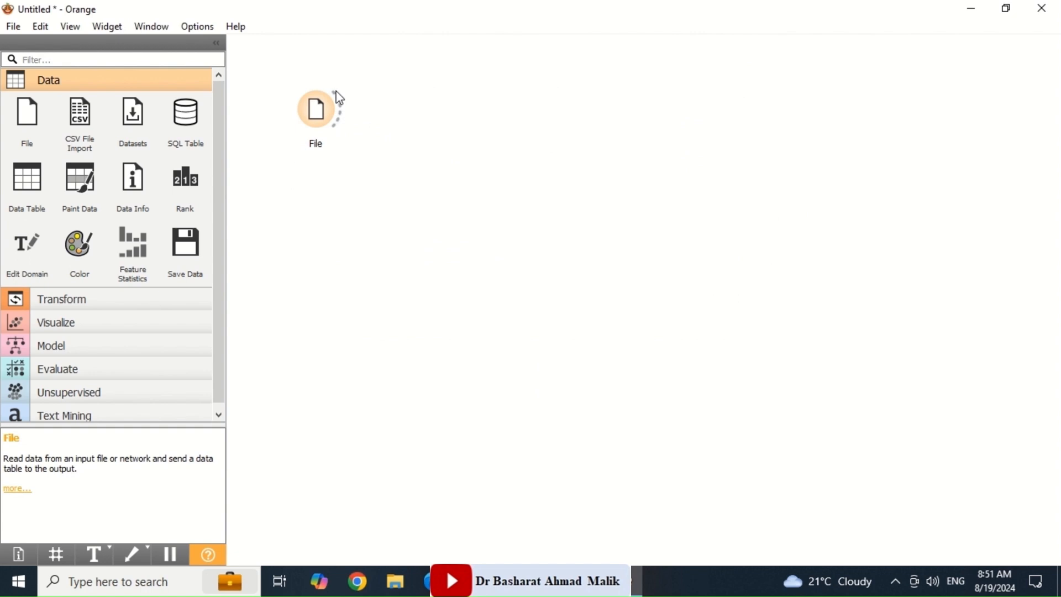
# - Add a Corpus widget connected to the output of the File widget
pyautogui.moveTo(343, 119); pyautogui.dragTo(389, 119)
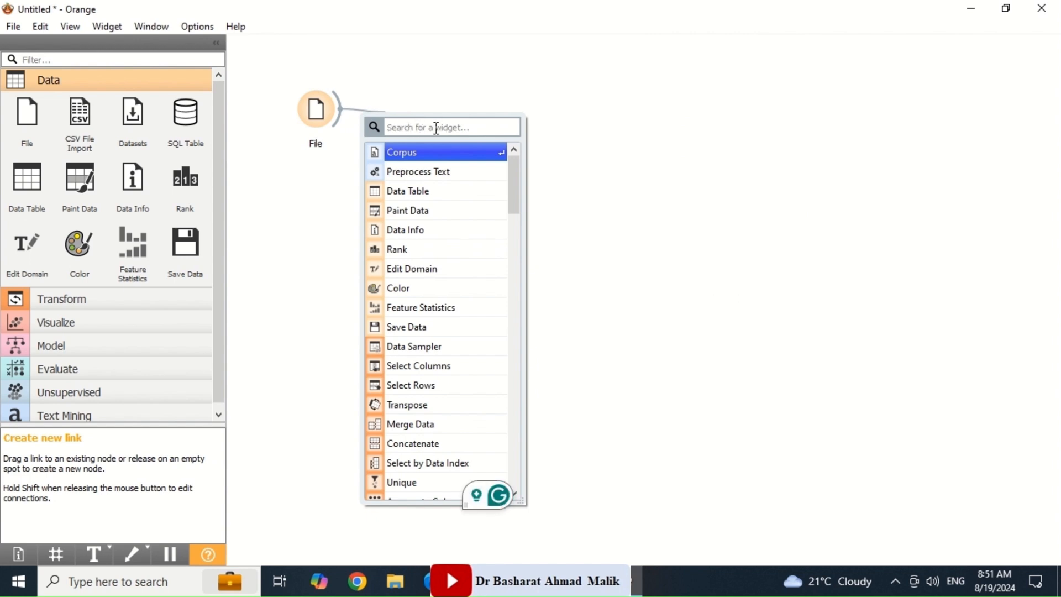
pyautogui.write('c')
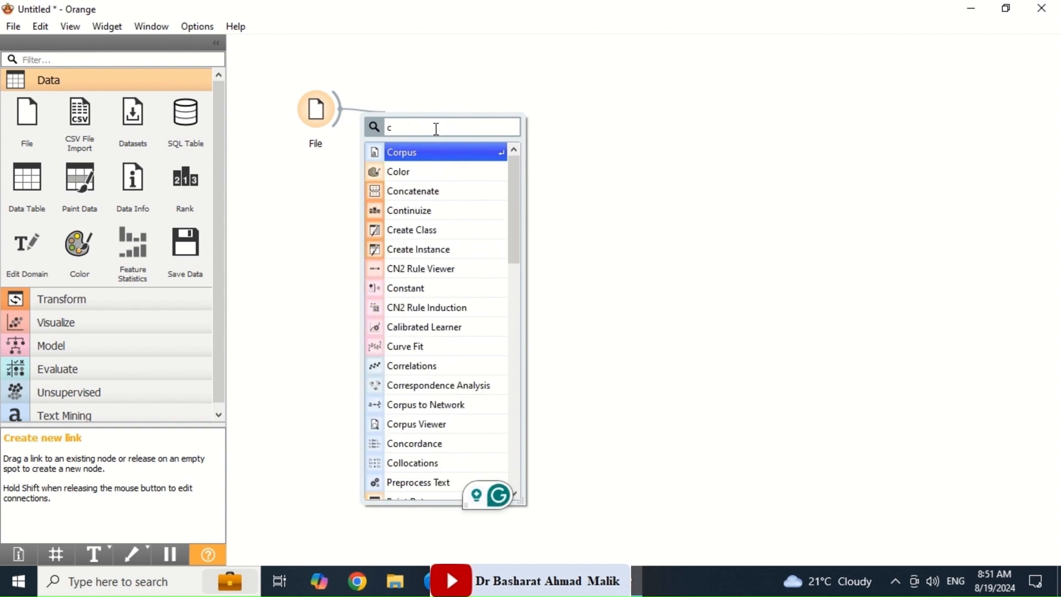
pyautogui.click(420, 157)
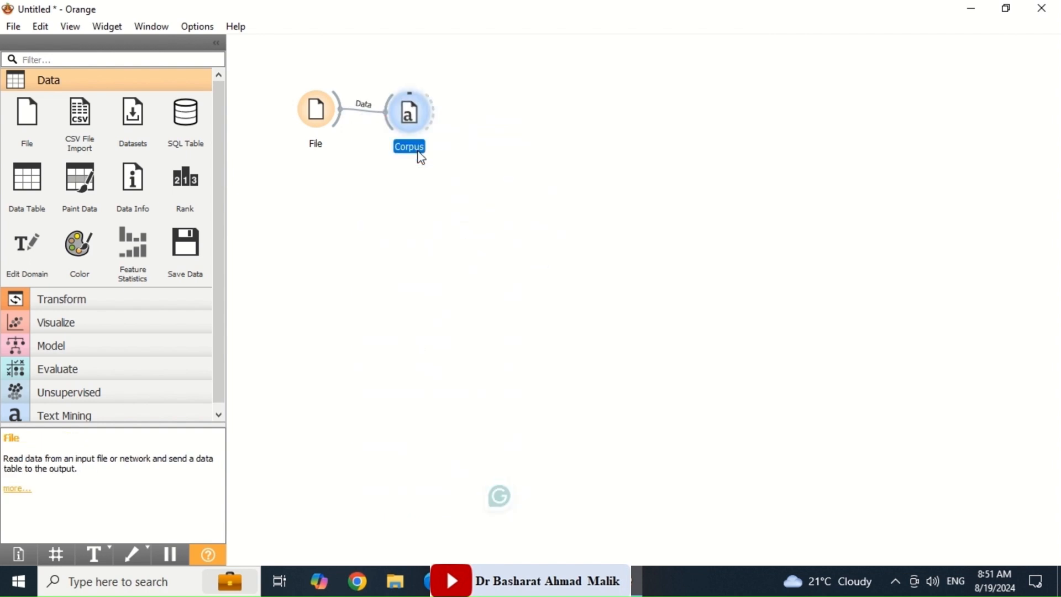
# - Examine the used and ignored text features in the Corpus widget's settings and close its window
pyautogui.doubleClick(413, 113)
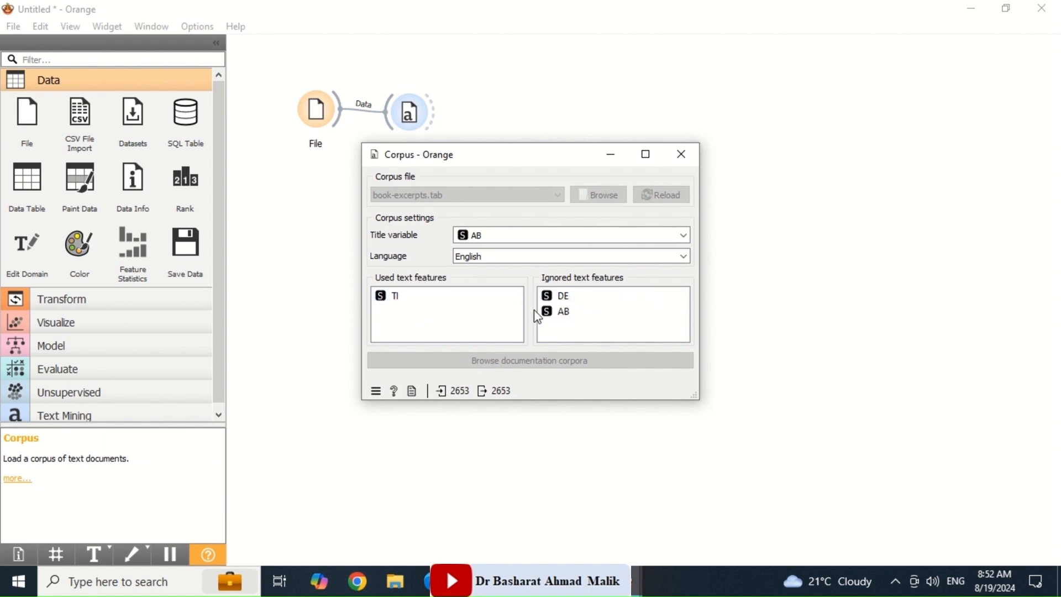
pyautogui.moveTo(560, 315); pyautogui.dragTo(585, 327)
pyautogui.click(411, 318)
pyautogui.click(453, 299)
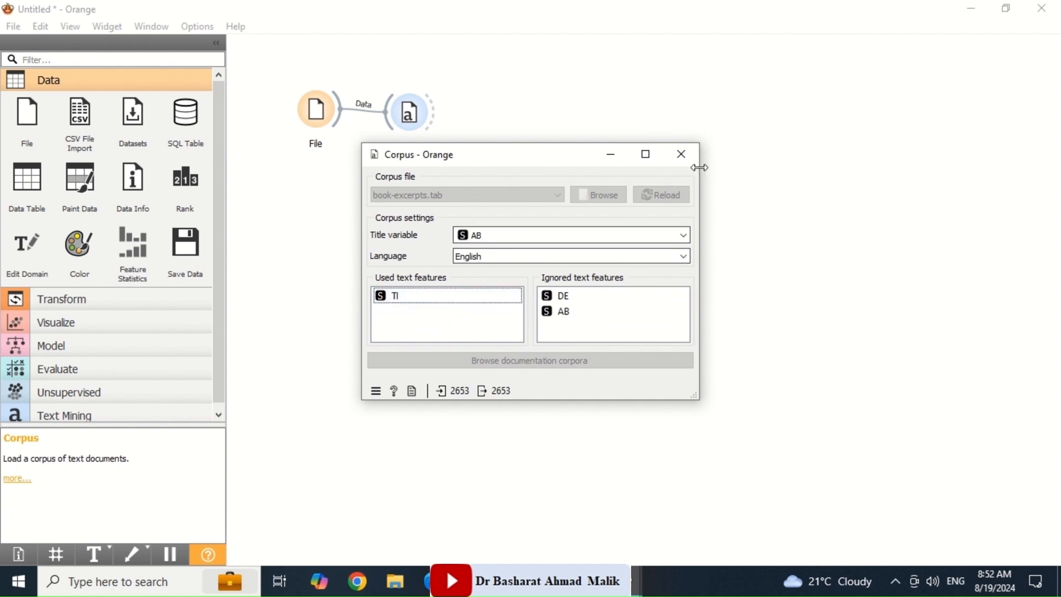
pyautogui.click(681, 155)
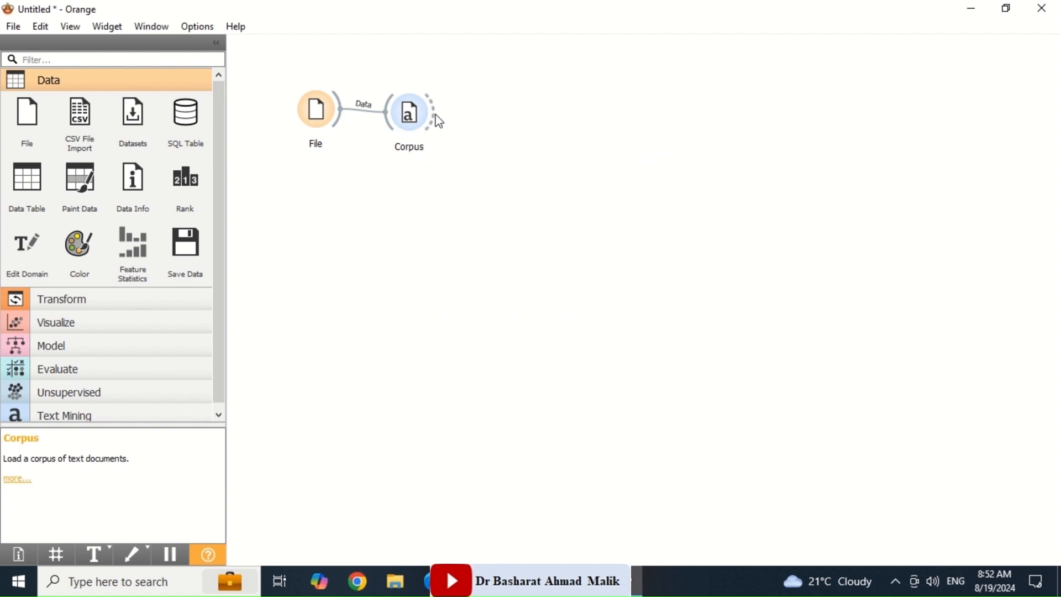
# - Connect a Preprocess Text widget to Corpus and add a Transformation preprocessor with Lowercase enabled
pyautogui.moveTo(438, 117); pyautogui.dragTo(484, 111)
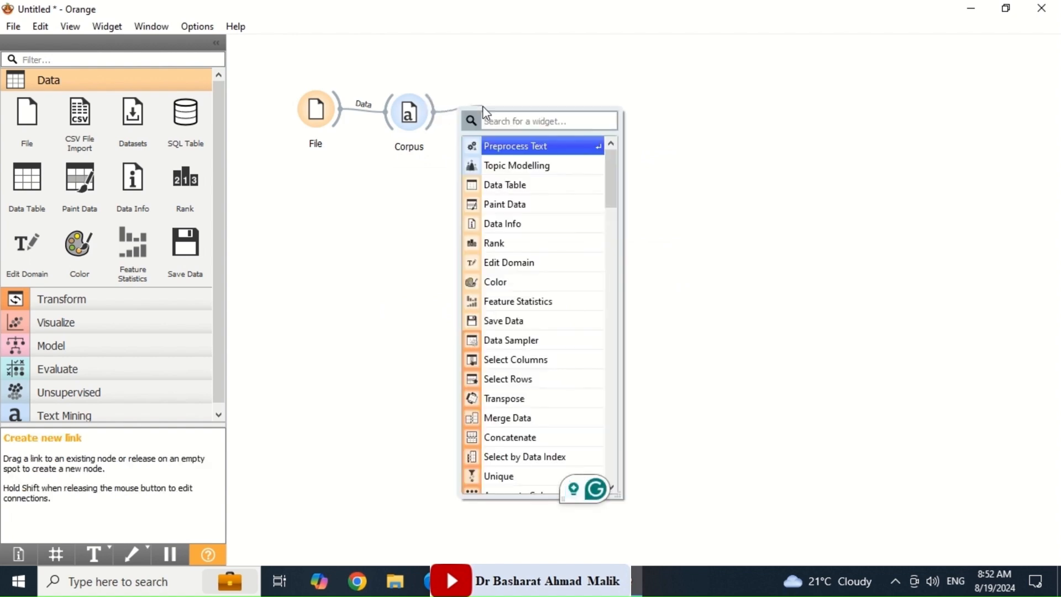
pyautogui.click(533, 147)
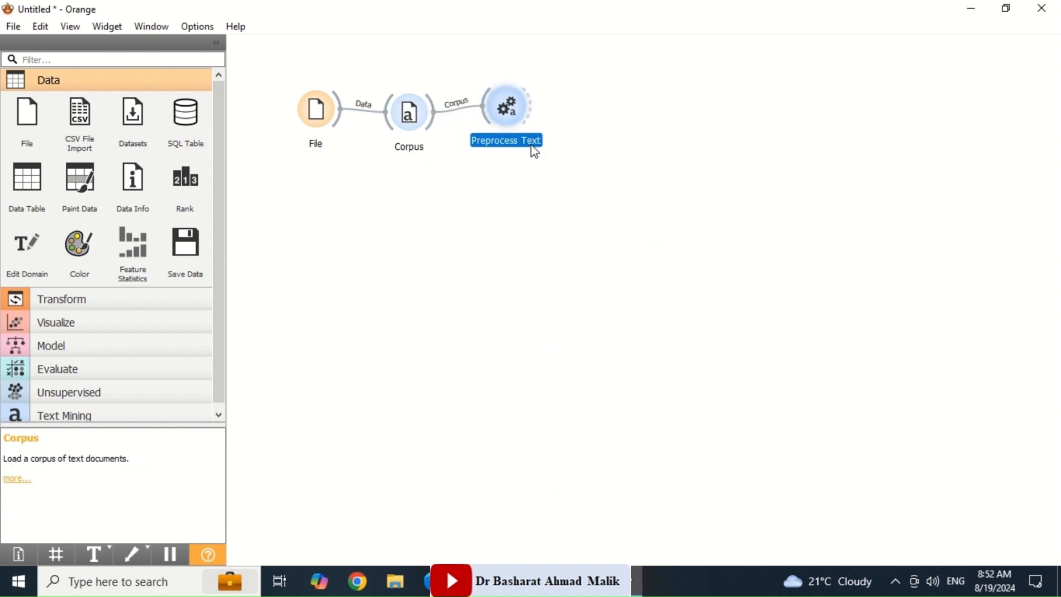
pyautogui.doubleClick(507, 109)
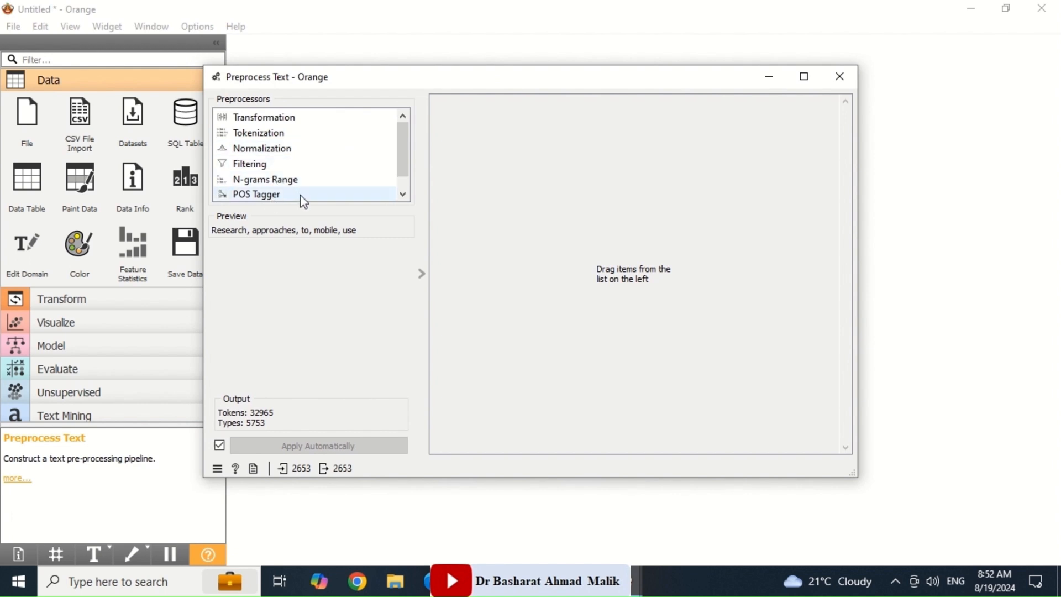
pyautogui.click(270, 122)
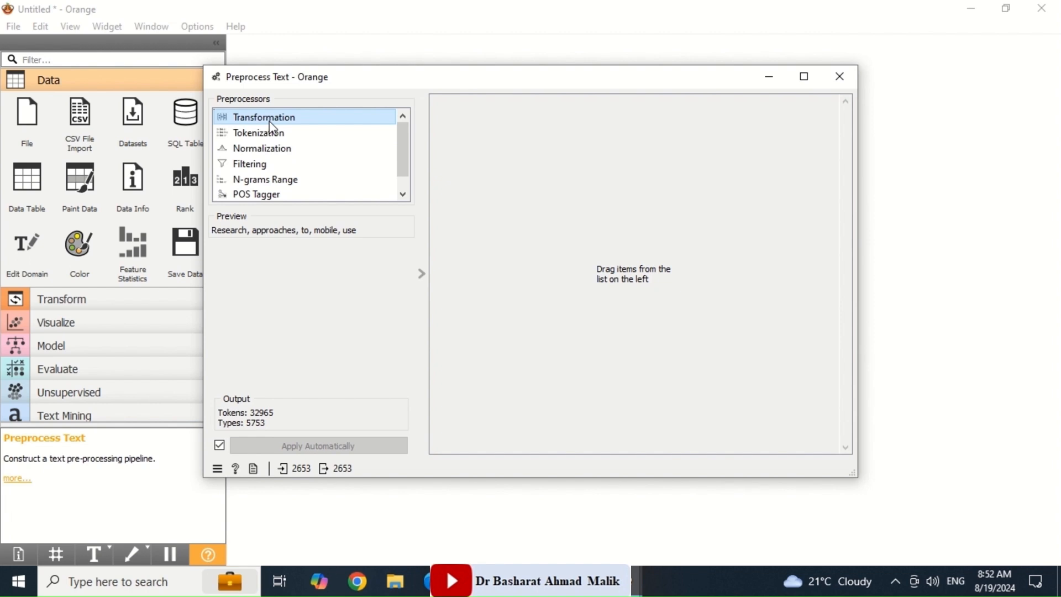
pyautogui.moveTo(272, 126)
pyautogui.mouseDown()
pyautogui.moveTo(568, 175)
pyautogui.moveTo(280, 146)
pyautogui.moveTo(274, 132)
pyautogui.mouseUp()
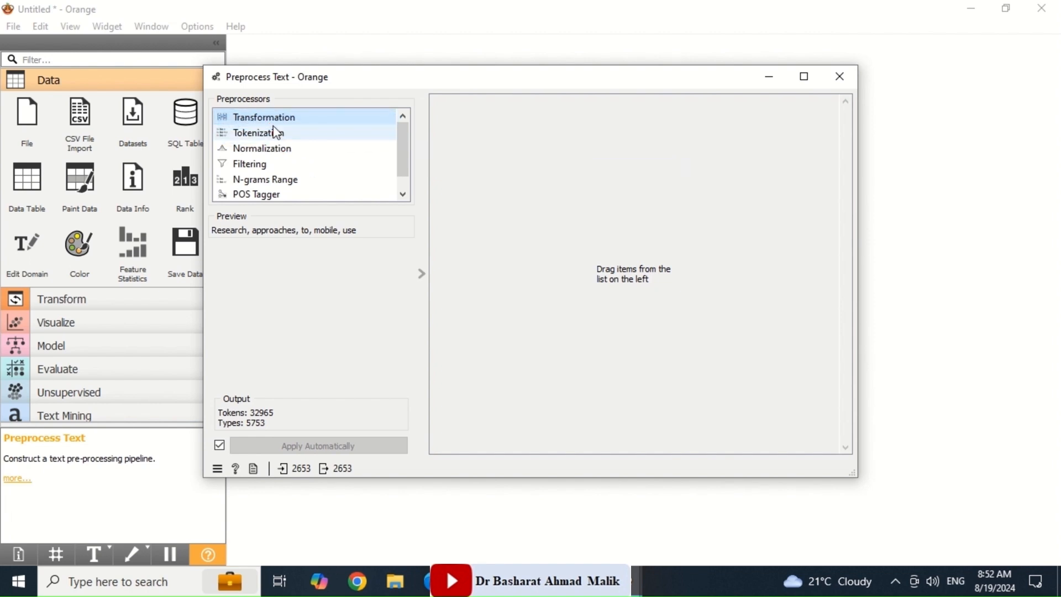
pyautogui.doubleClick(272, 120)
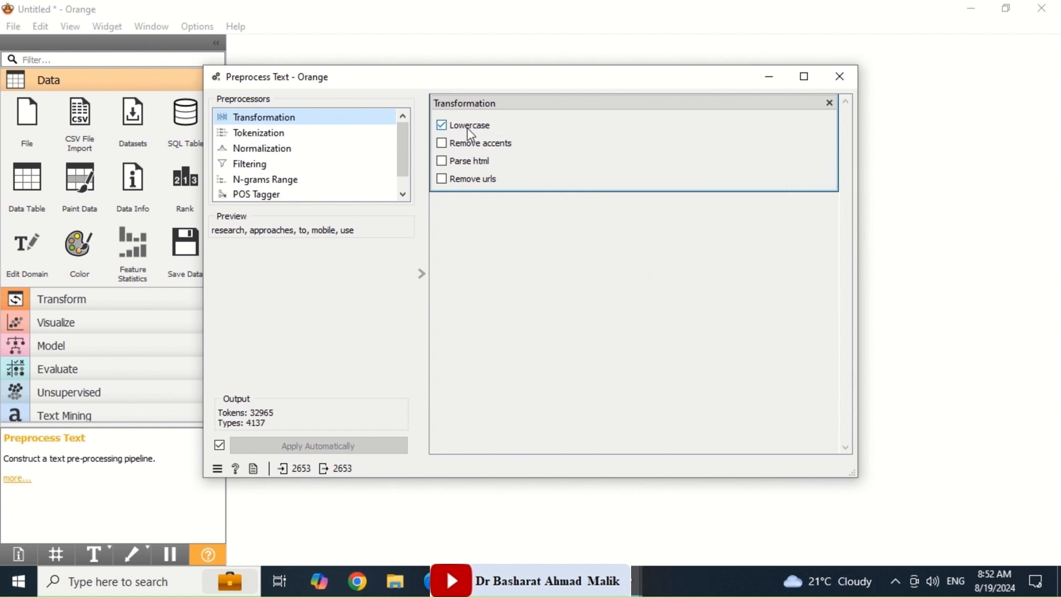
pyautogui.click(840, 73)
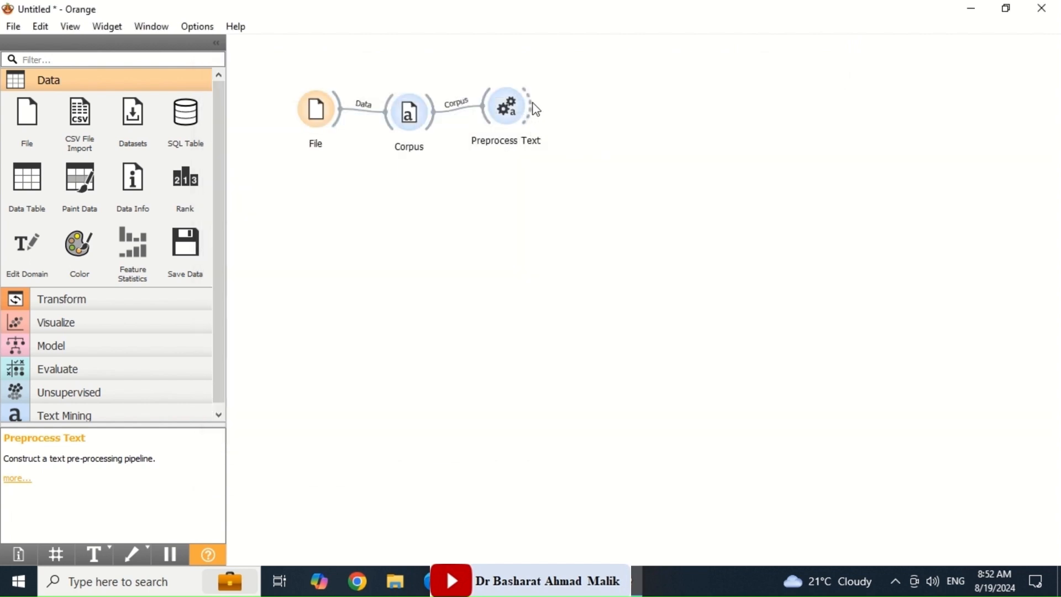
# - Connect a Word Cloud widget to the Preprocess Text output and open its word cloud
pyautogui.moveTo(532, 108); pyautogui.dragTo(549, 108)
pyautogui.moveTo(612, 101); pyautogui.dragTo(613, 101)
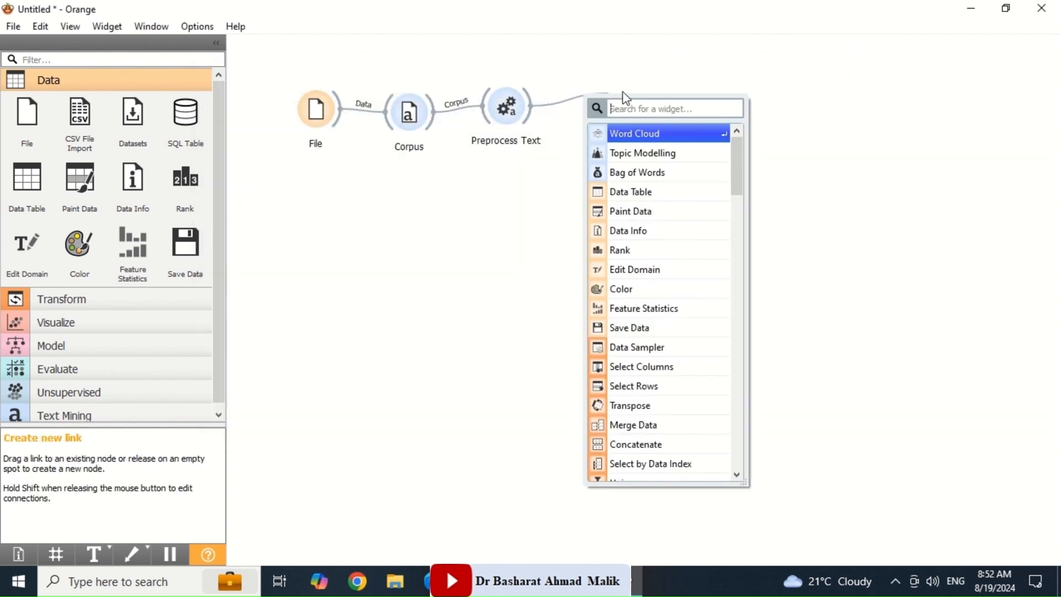
pyautogui.click(645, 133)
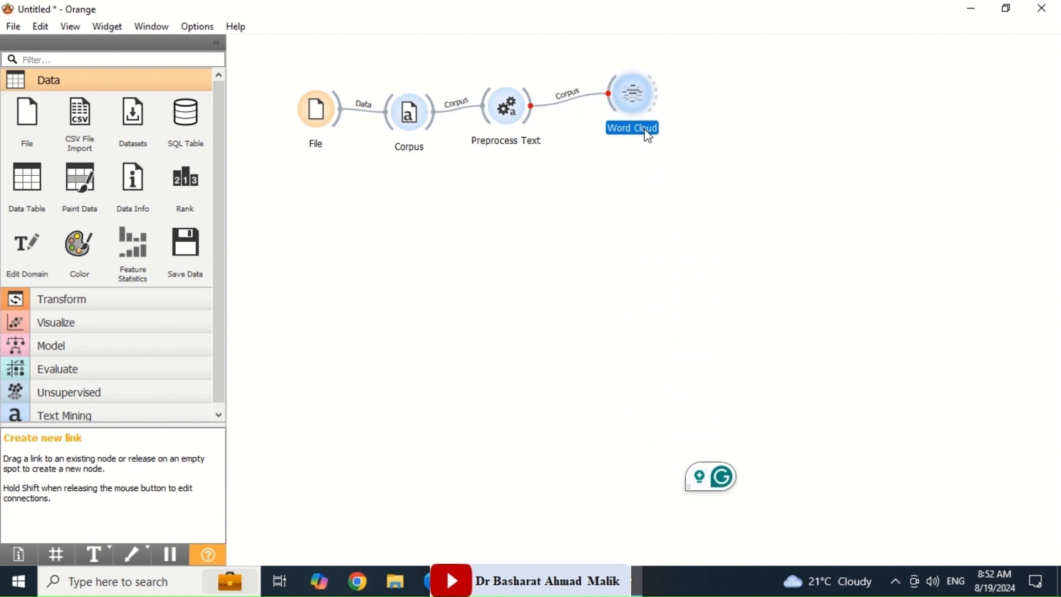
pyautogui.doubleClick(635, 100)
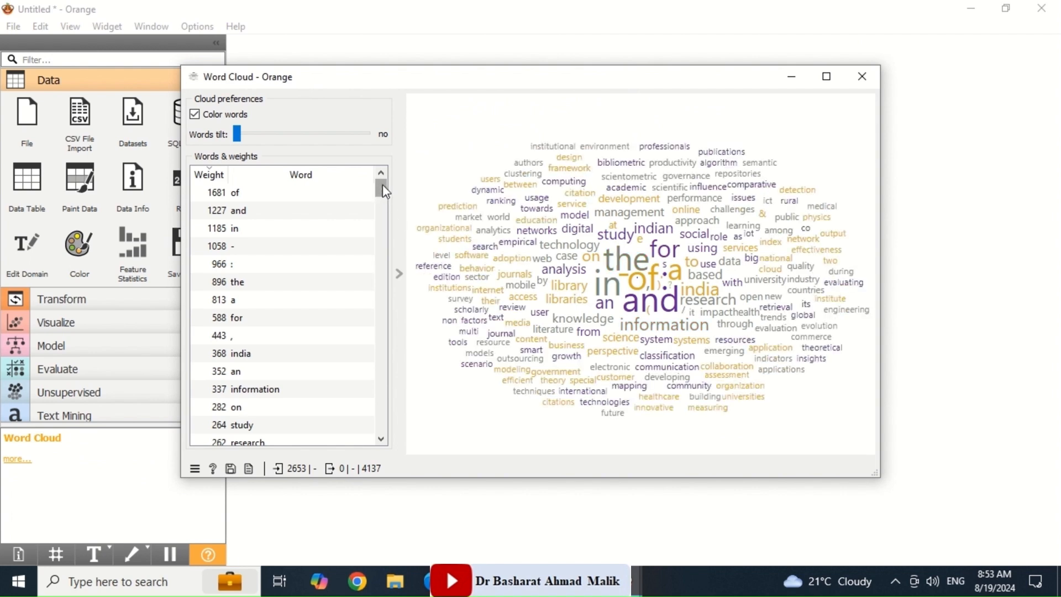
# - Look through the list of words and weights in the word cloud and close its window
pyautogui.scroll(-4, 382, 195)
pyautogui.scroll(4, 382, 205)
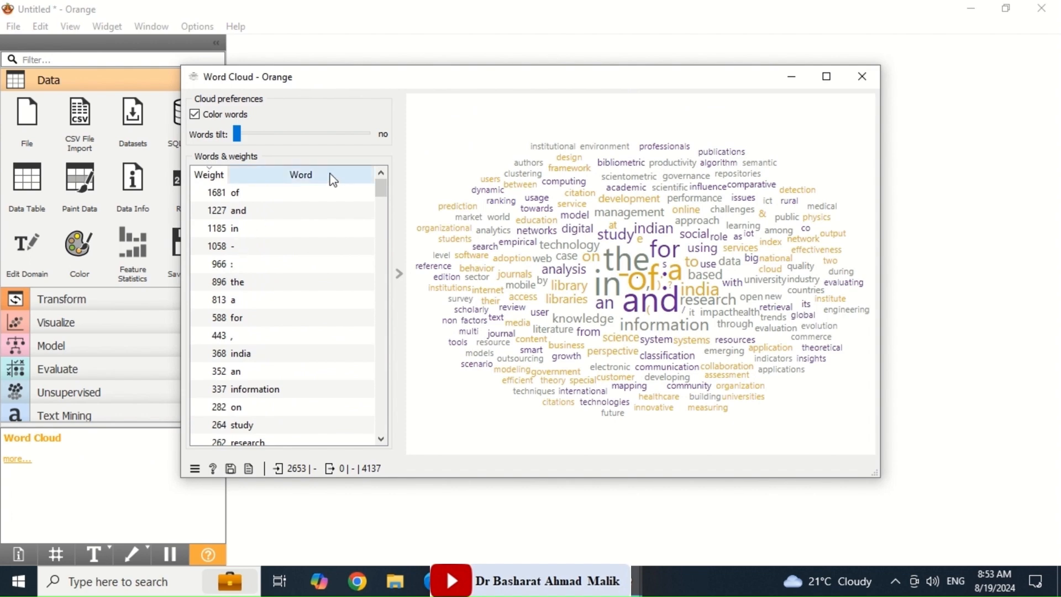
pyautogui.scroll(-4, 381, 200)
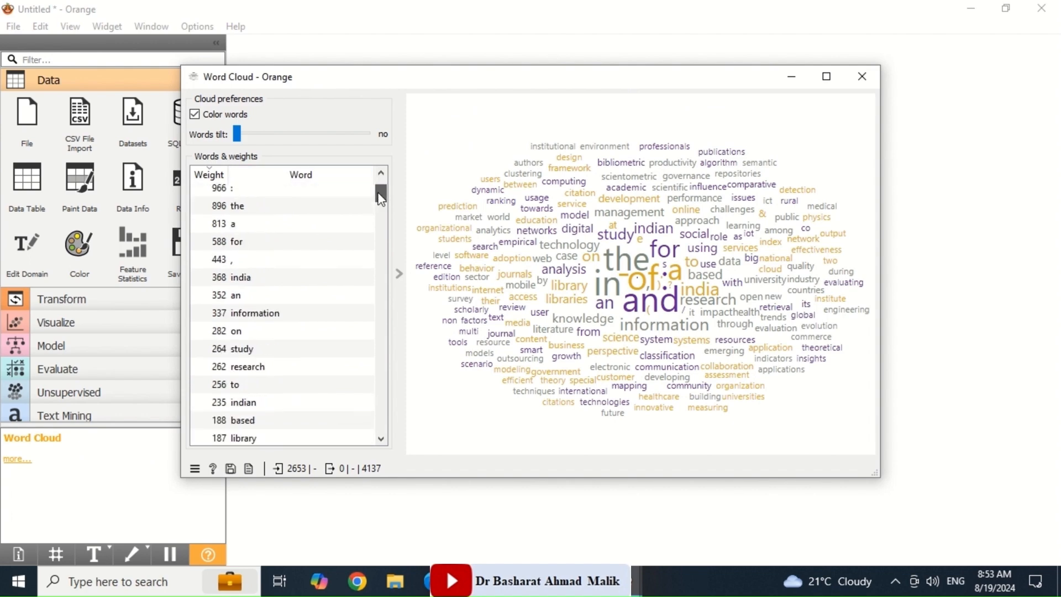
pyautogui.moveTo(382, 206); pyautogui.dragTo(382, 177)
pyautogui.click(858, 72)
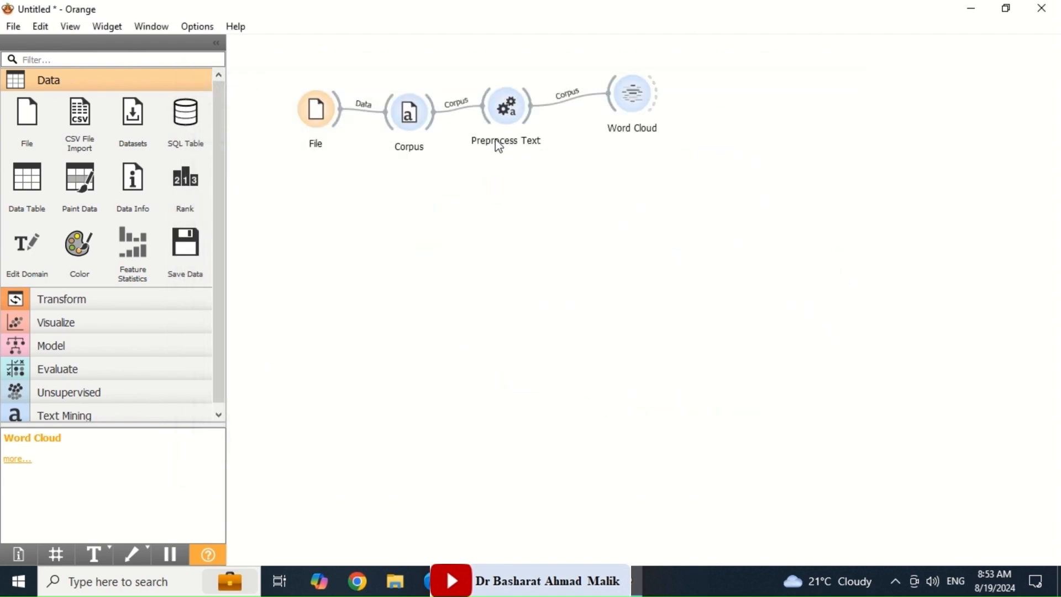
# - Enable Remove accents, Parse html and Remove urls in the Transformation section of the Preprocess Text widget
pyautogui.doubleClick(507, 110)
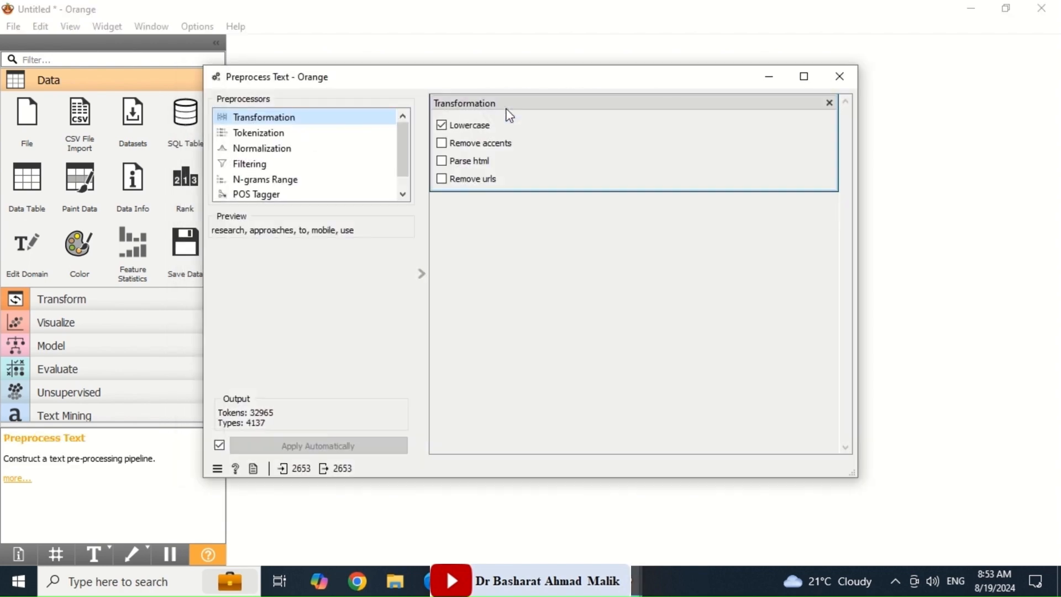
pyautogui.click(442, 143)
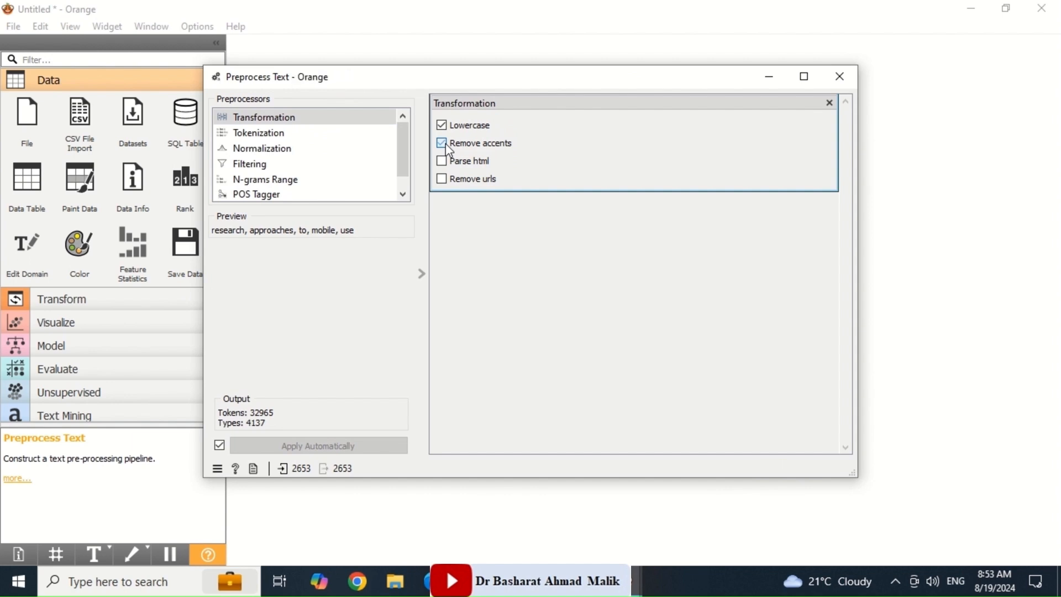
pyautogui.click(444, 173)
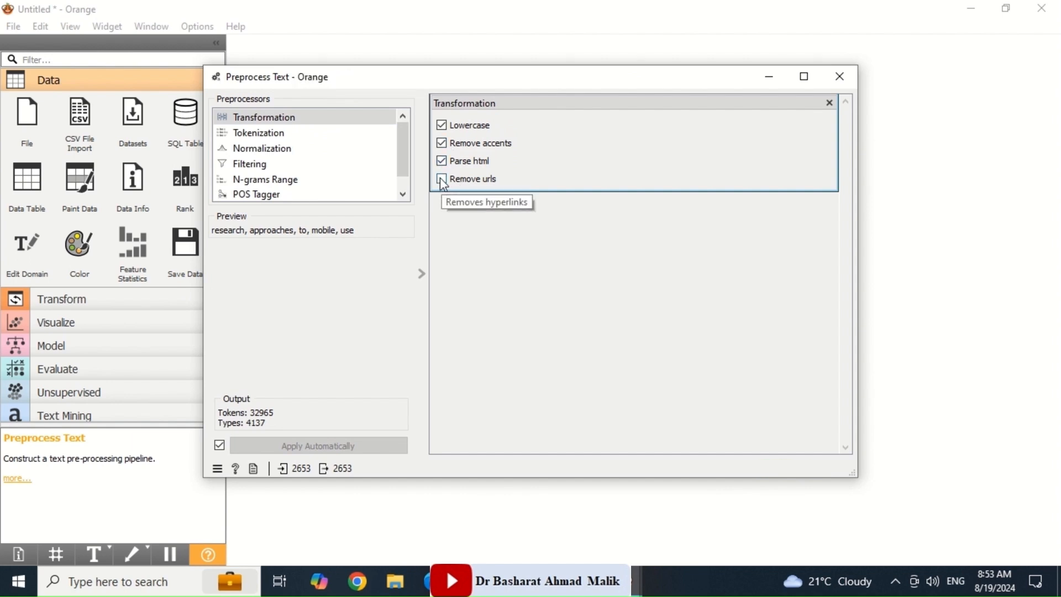
pyautogui.click(441, 180)
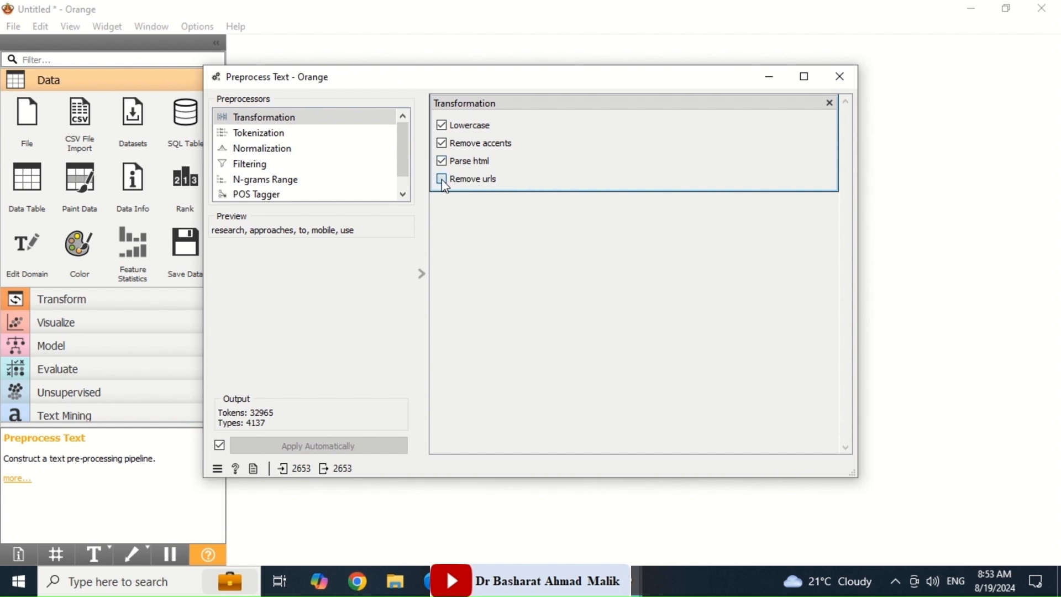
# - Add a Tokenization preprocessor set to Word Punctuation and a Normalization preprocessor set to WordNet Lemmatizer
pyautogui.doubleClick(276, 137)
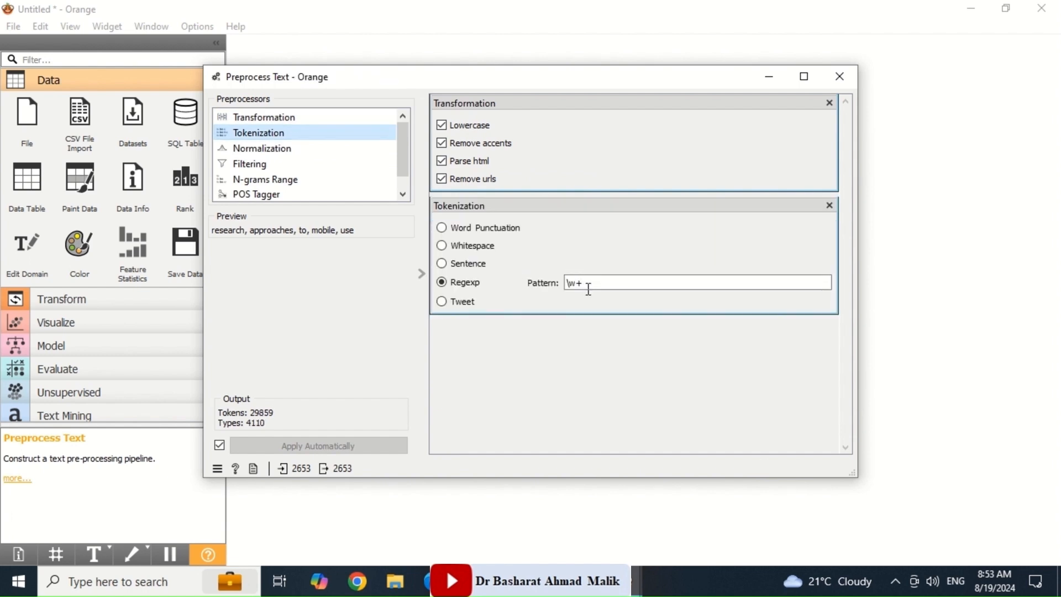
pyautogui.click(588, 284)
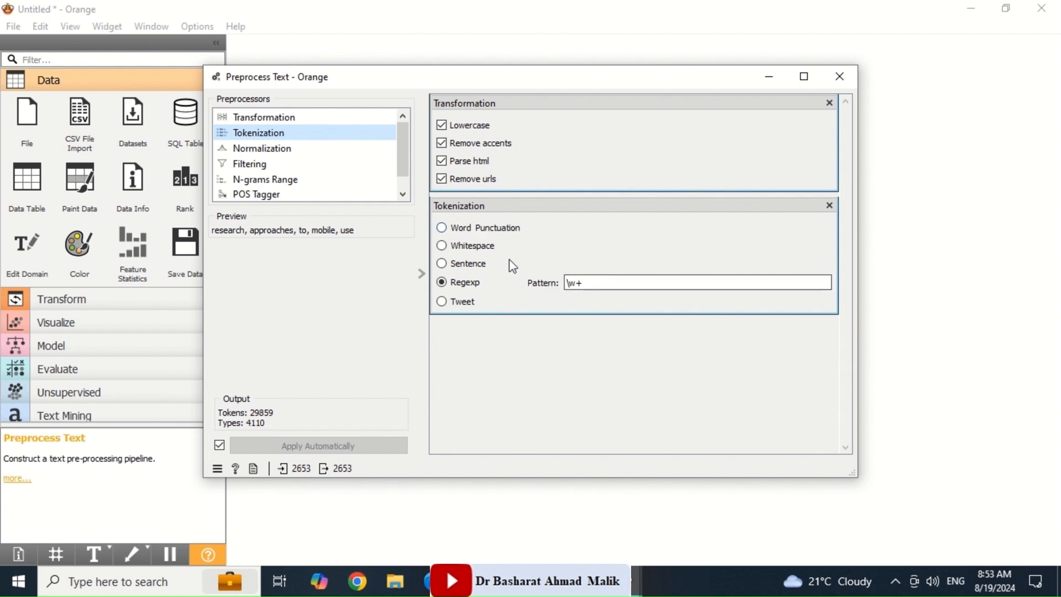
pyautogui.click(463, 232)
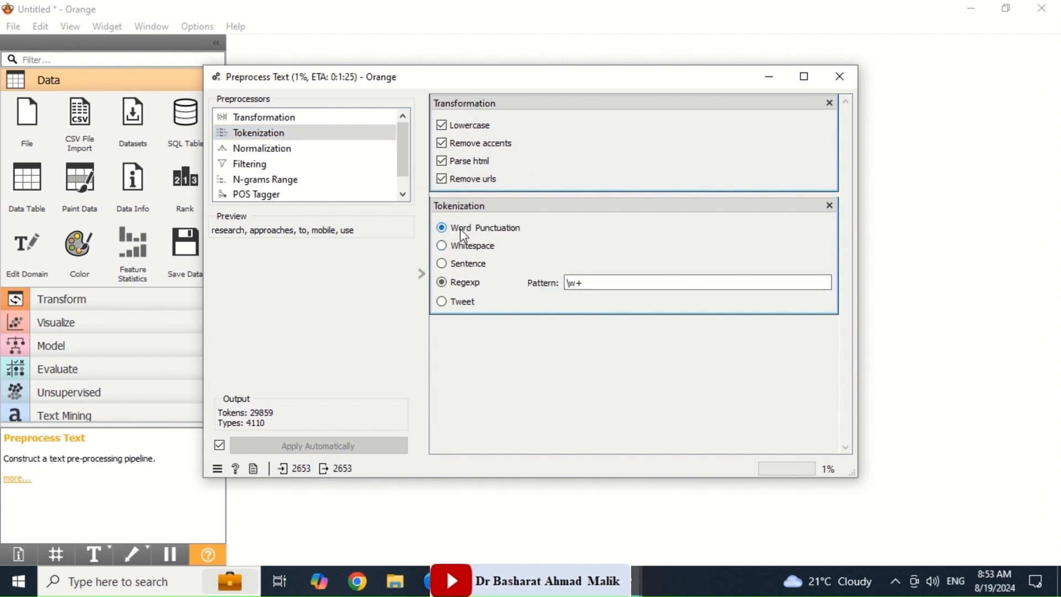
pyautogui.click(264, 149)
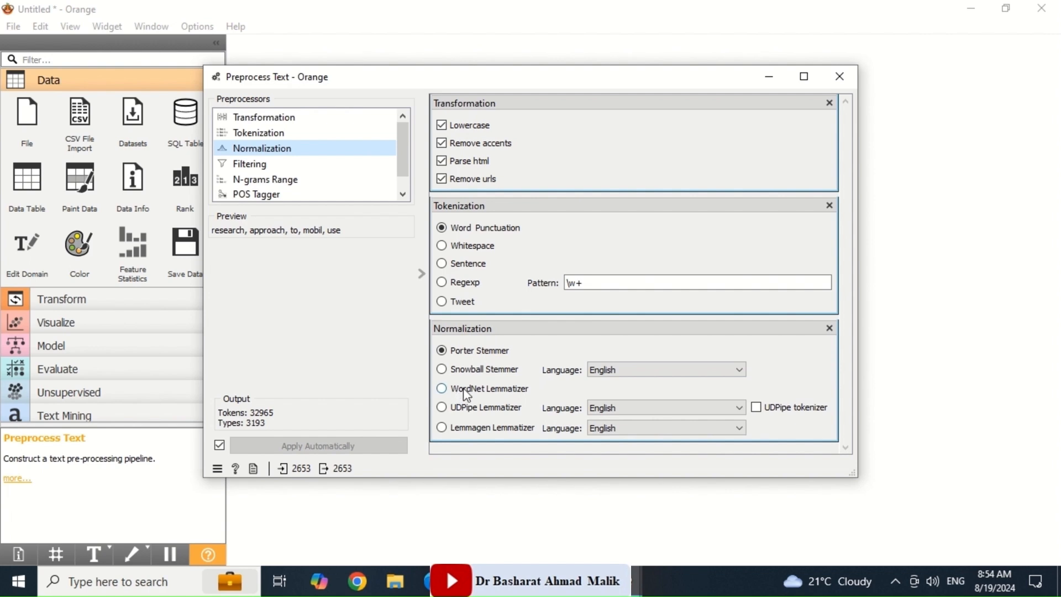
pyautogui.click(442, 392)
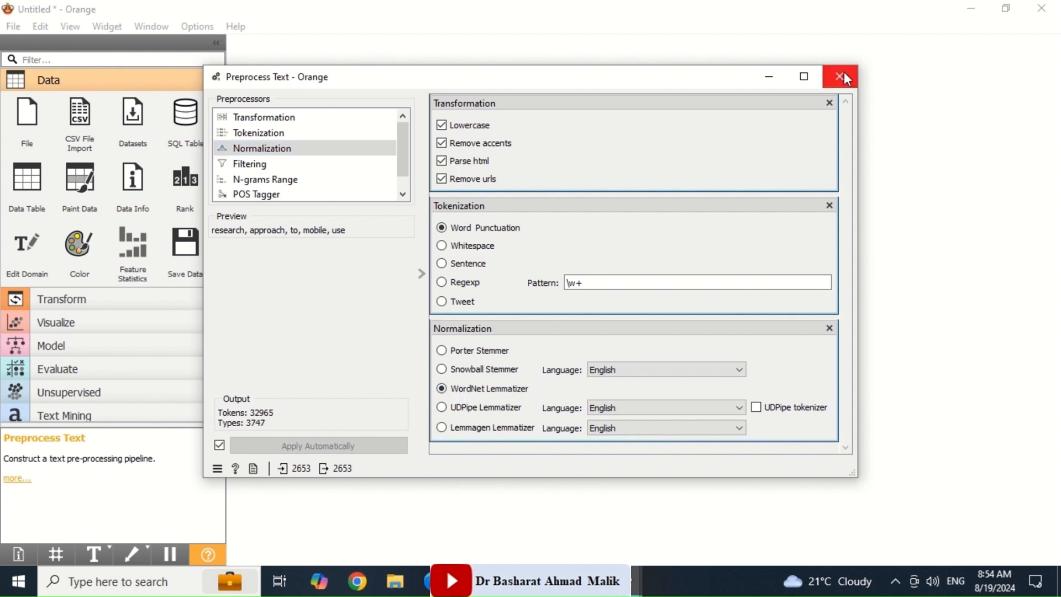
# - Add a Filtering preprocessor with English stopwords and check its effect in the word cloud
pyautogui.doubleClick(272, 167)
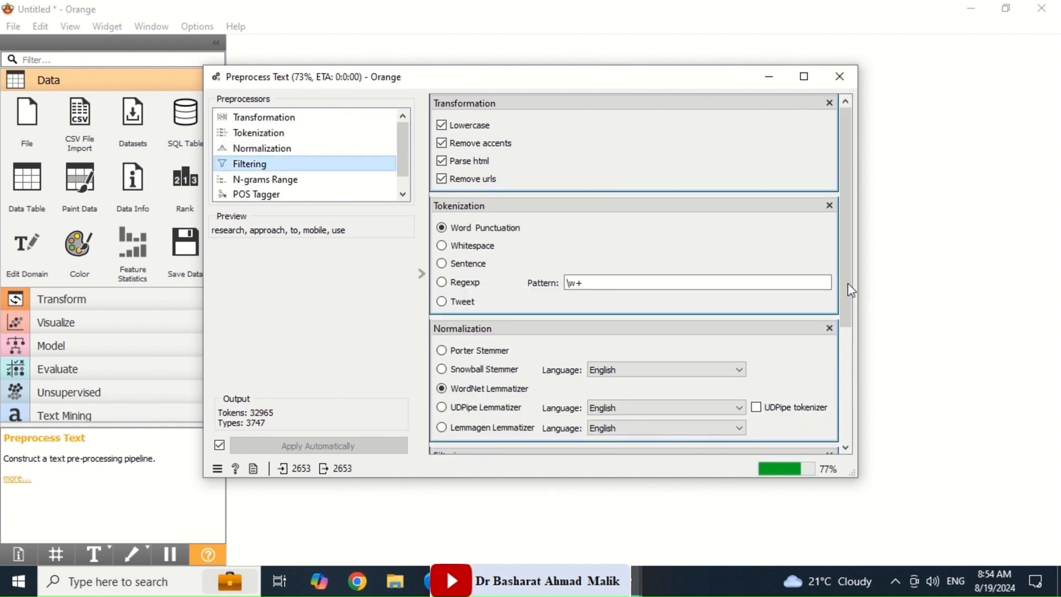
pyautogui.moveTo(847, 283); pyautogui.dragTo(849, 405)
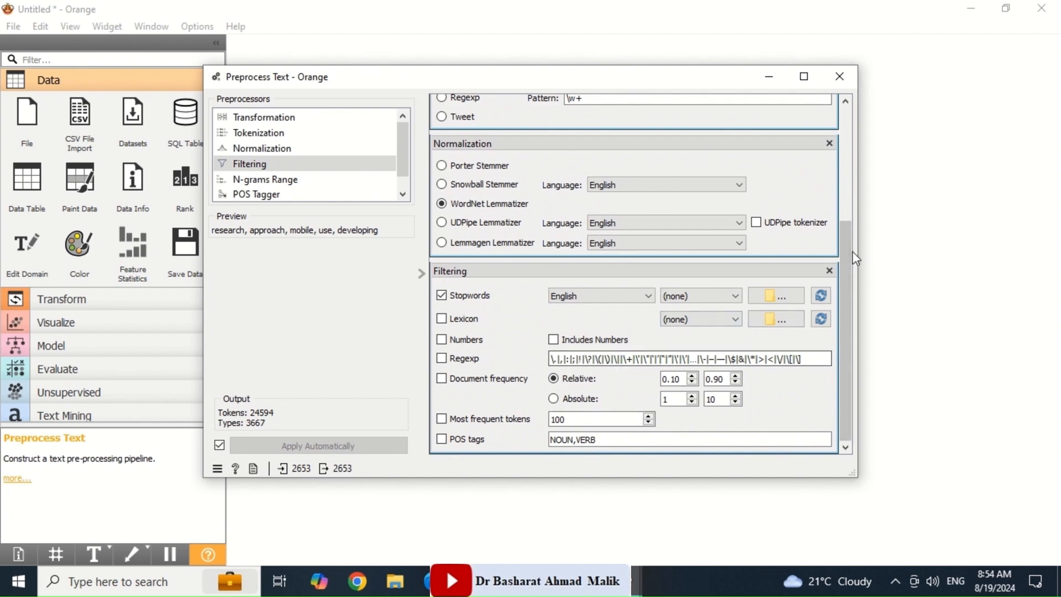
pyautogui.click(898, 270)
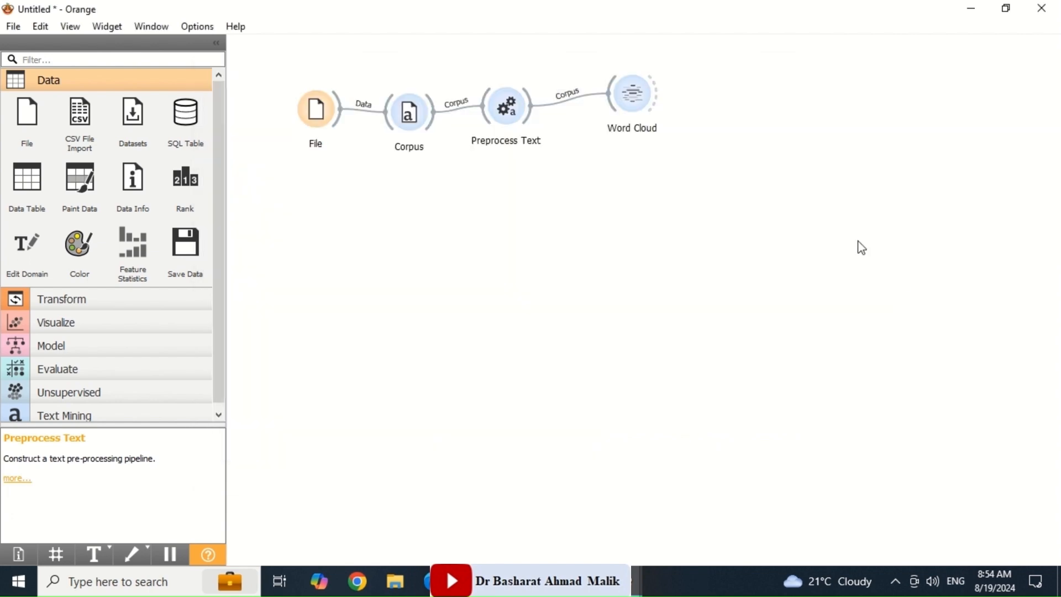
pyautogui.doubleClick(632, 102)
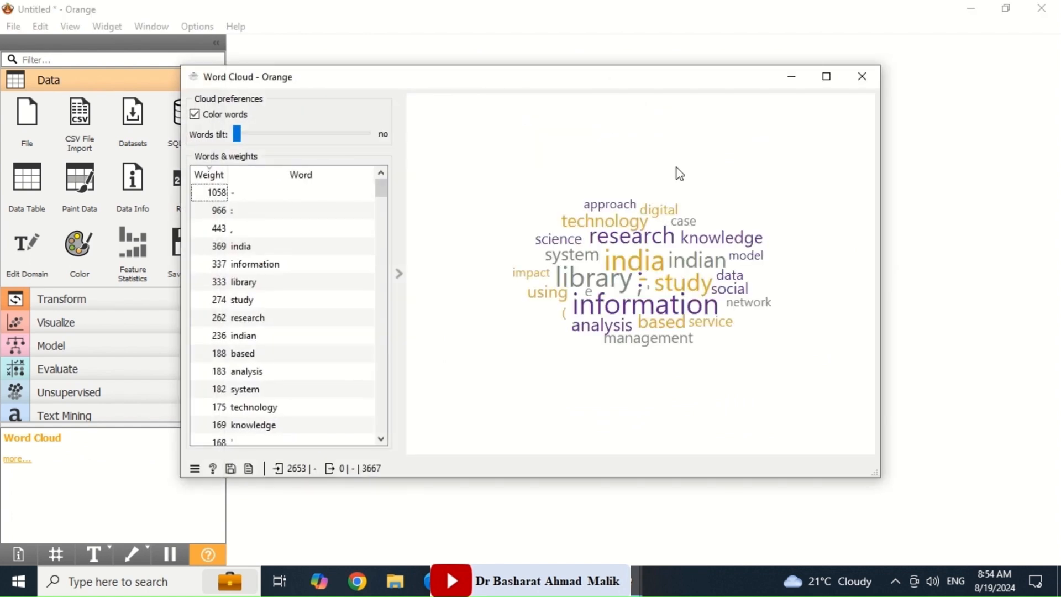
pyautogui.click(862, 76)
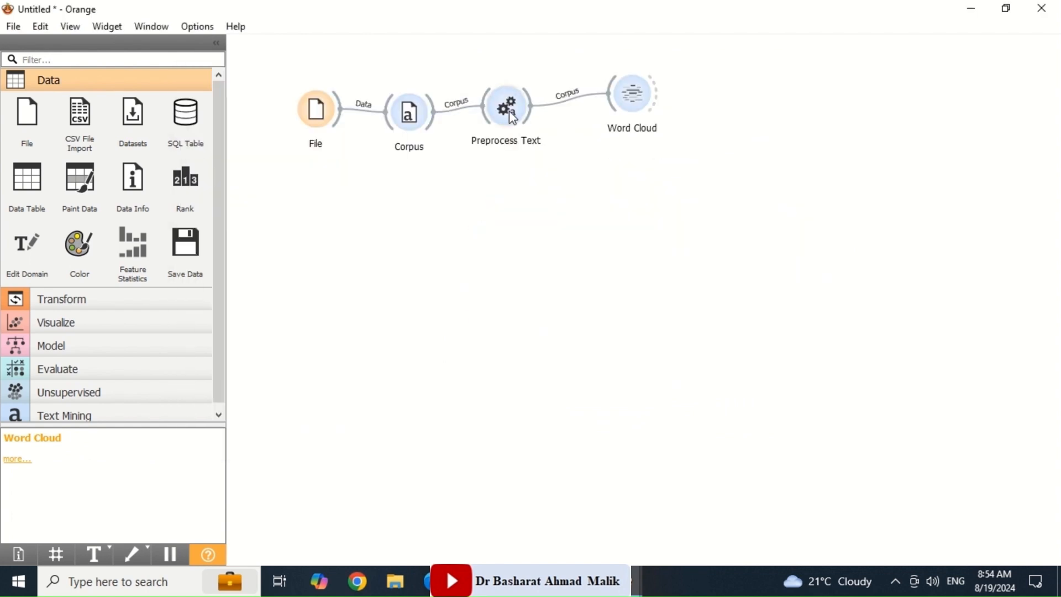
# - Enable the Regexp filter in Preprocess Text to drop punctuation and check the word cloud again
pyautogui.doubleClick(506, 108)
pyautogui.click(442, 358)
pyautogui.click(441, 358)
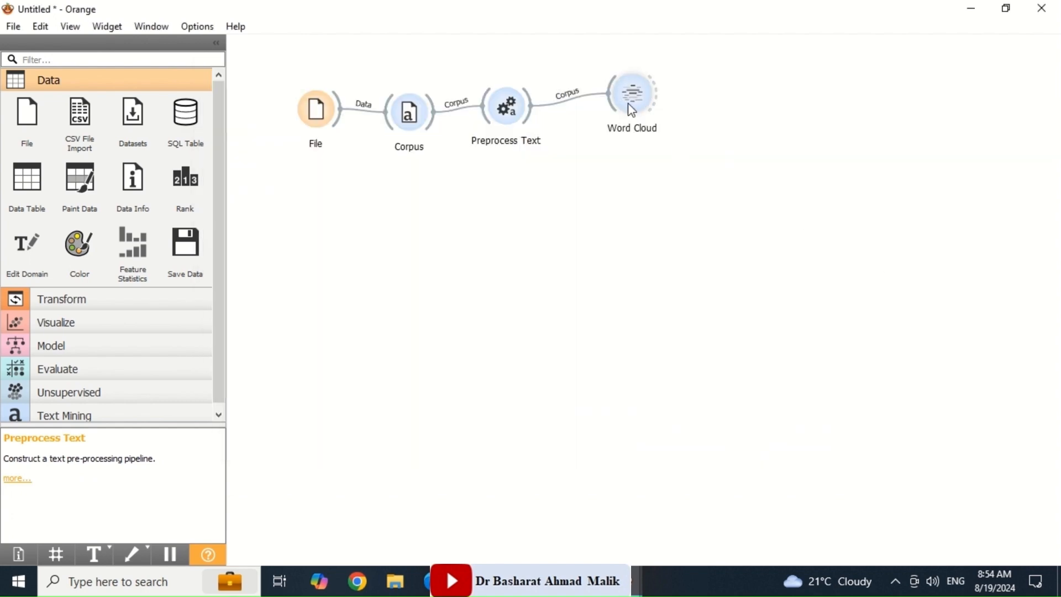
pyautogui.doubleClick(630, 107)
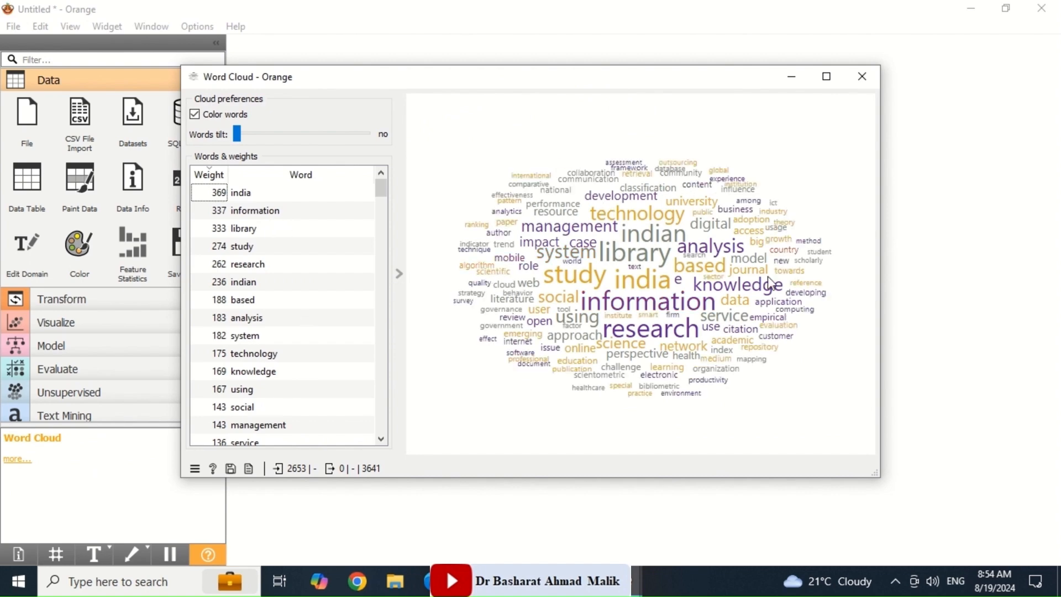
pyautogui.click(862, 77)
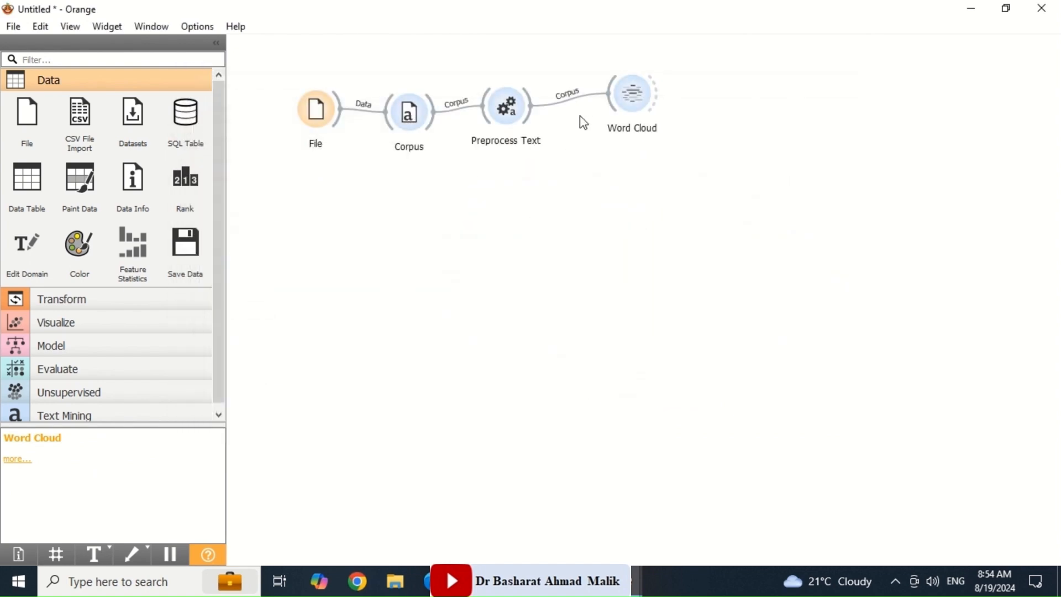
# - Enable the Numbers, Includes Numbers and Lexicon filters in Preprocess Text and close its window
pyautogui.doubleClick(506, 107)
pyautogui.click(442, 340)
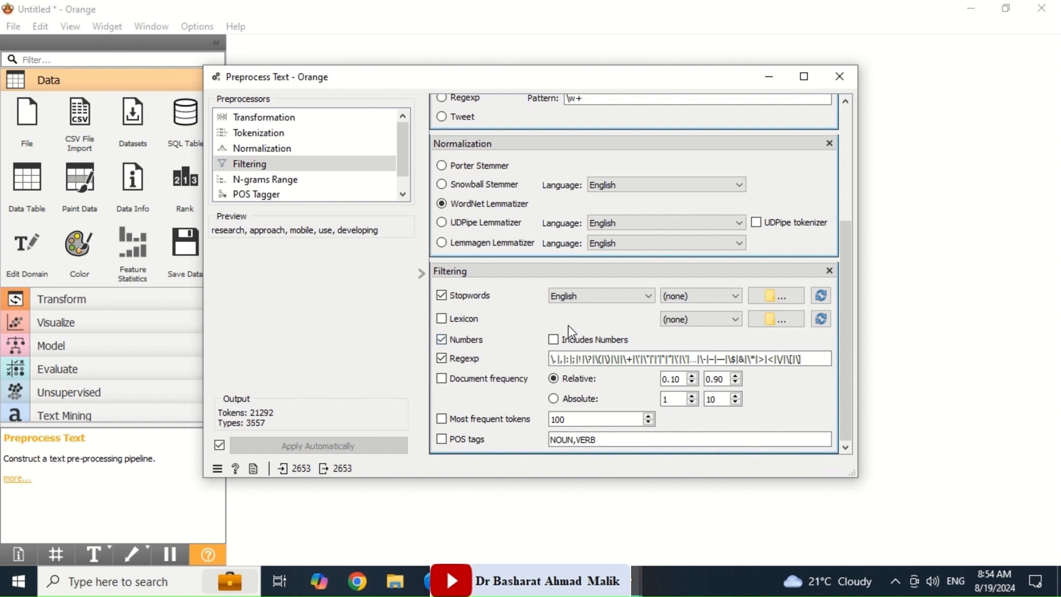
pyautogui.click(554, 339)
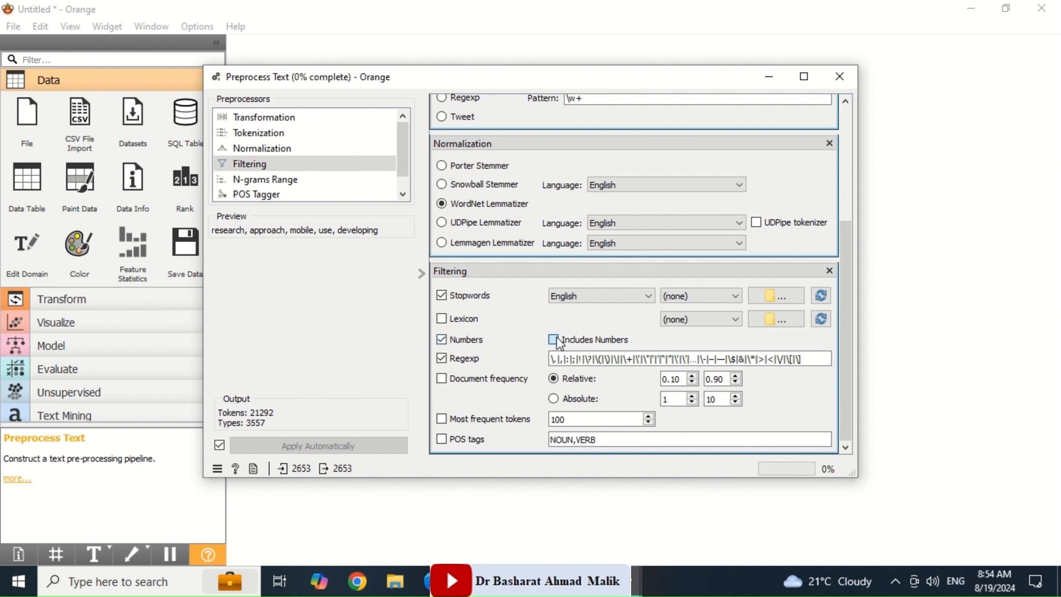
pyautogui.click(441, 318)
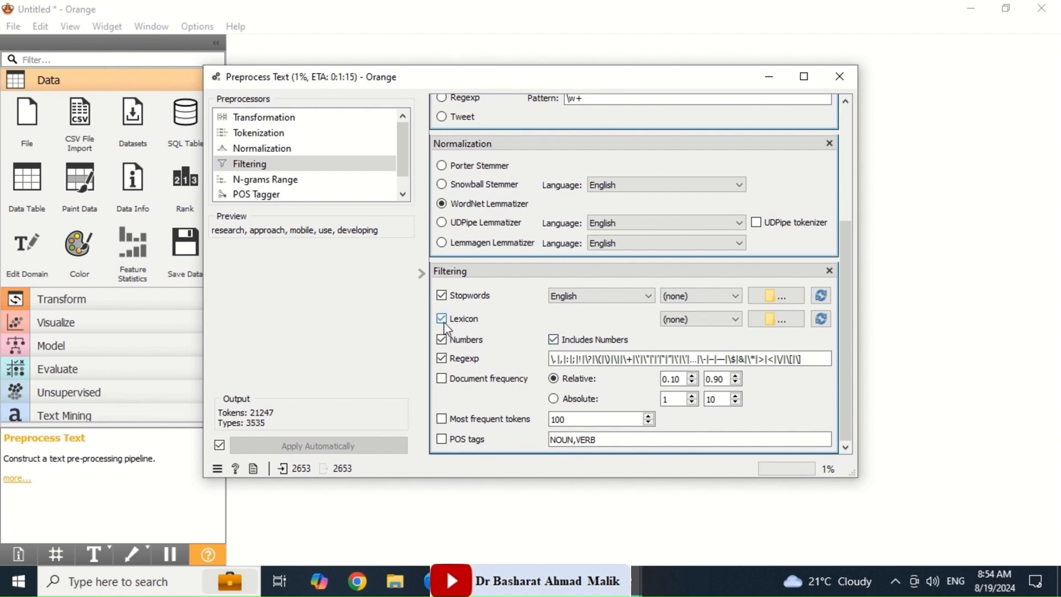
pyautogui.click(865, 214)
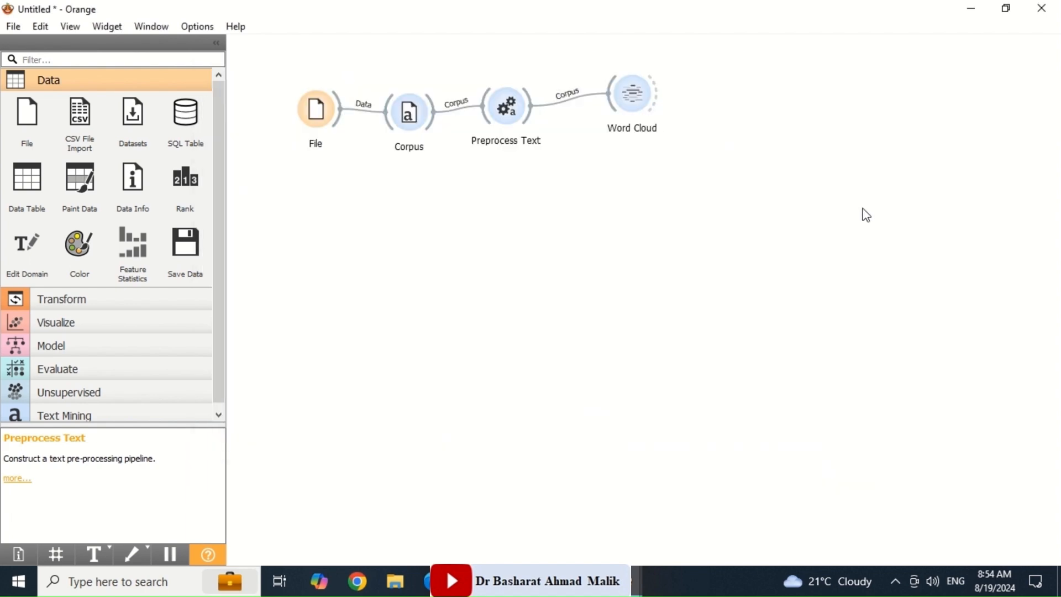
# - Review the updated word cloud and its list of weighted words, closing the window when done
pyautogui.doubleClick(635, 108)
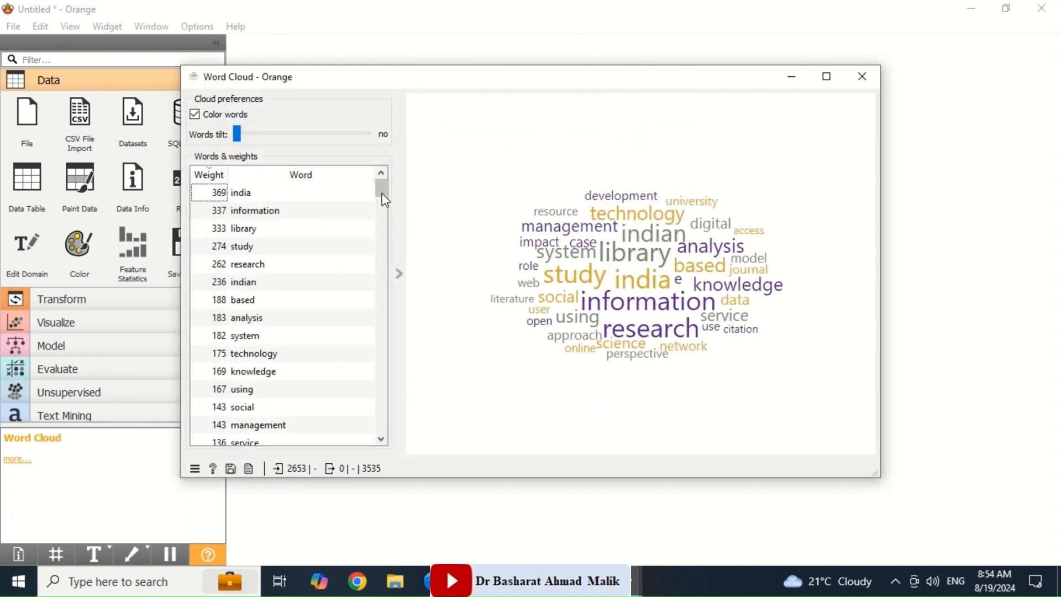
pyautogui.scroll(-7, 382, 198)
pyautogui.scroll(7, 381, 188)
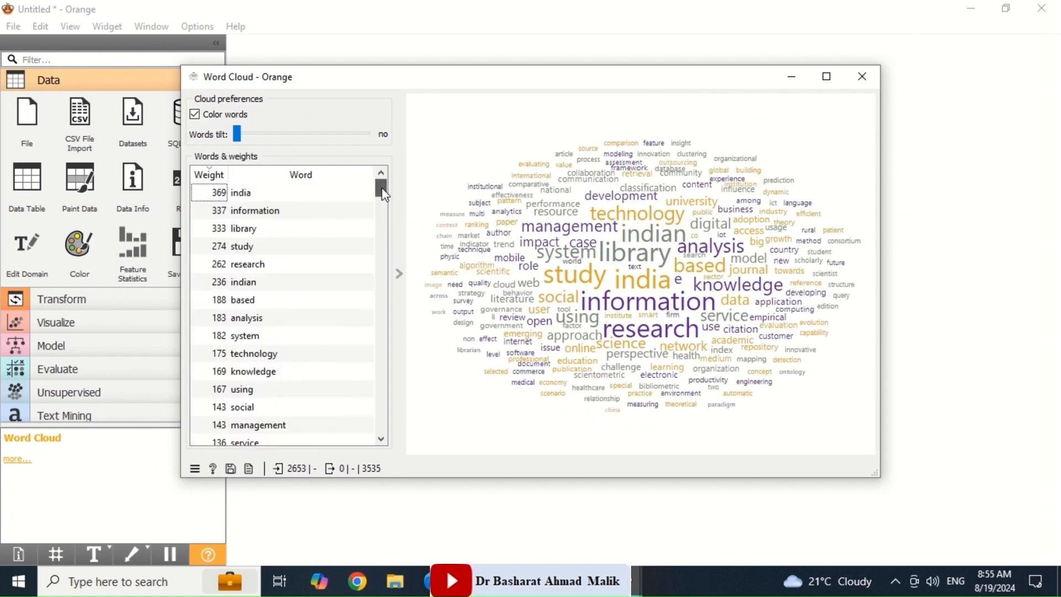
pyautogui.click(862, 76)
# - Enable the POS tags filter for NOUN,VERB and limit the most frequent tokens to 15 in Preprocess Text
pyautogui.doubleClick(506, 108)
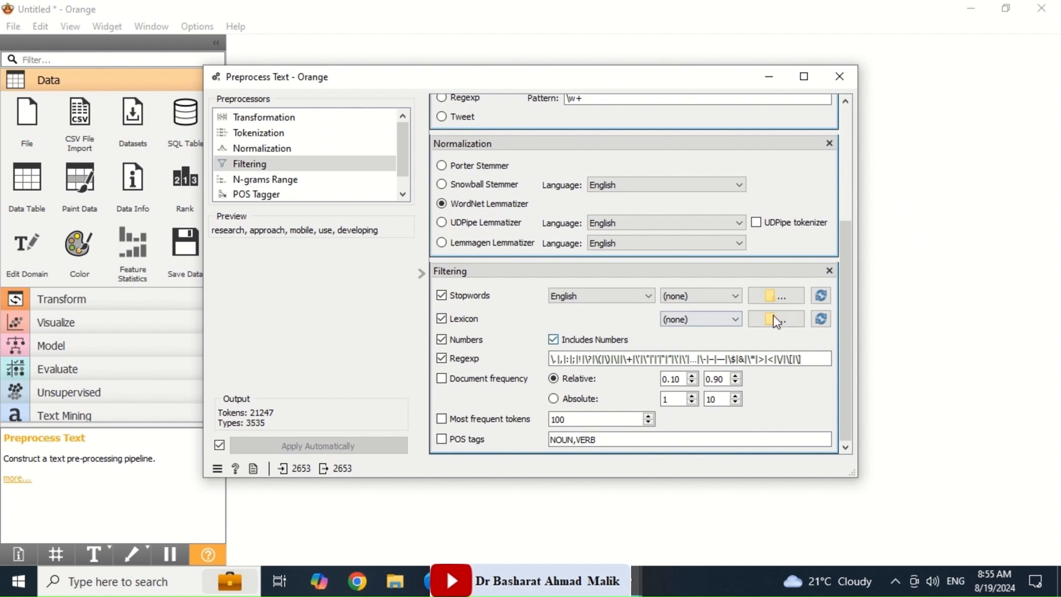
pyautogui.click(442, 439)
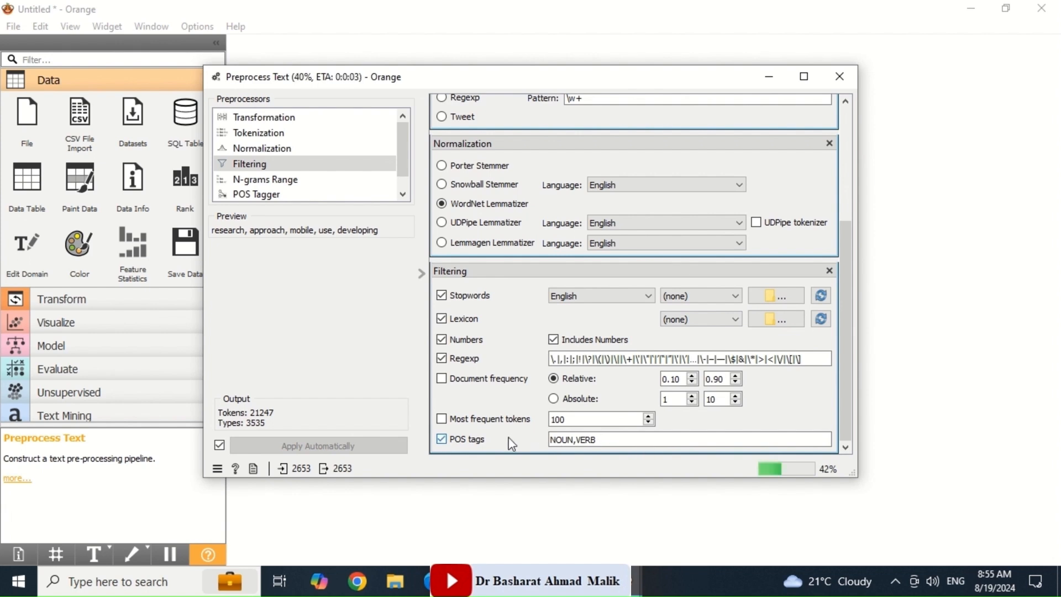
pyautogui.doubleClick(574, 419)
pyautogui.write('15')
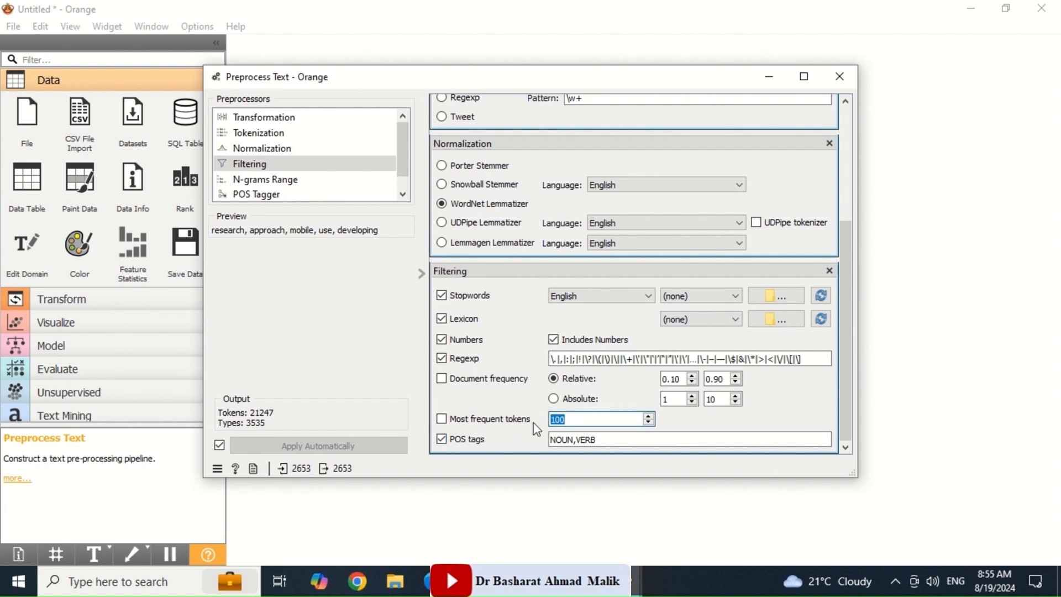
pyautogui.click(449, 420)
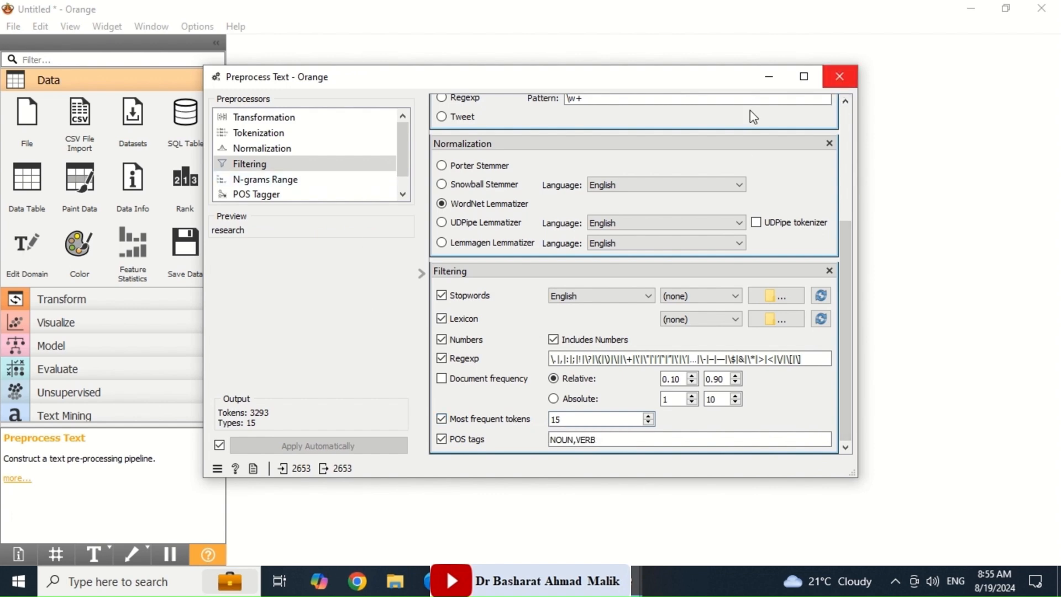
pyautogui.click(285, 179)
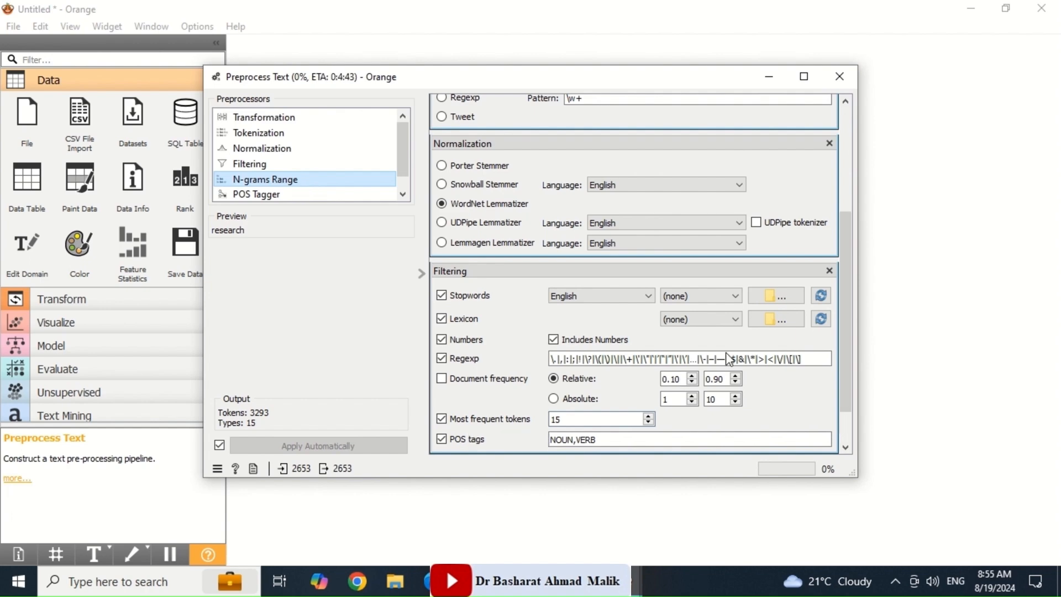
pyautogui.scroll(-2, 851, 304)
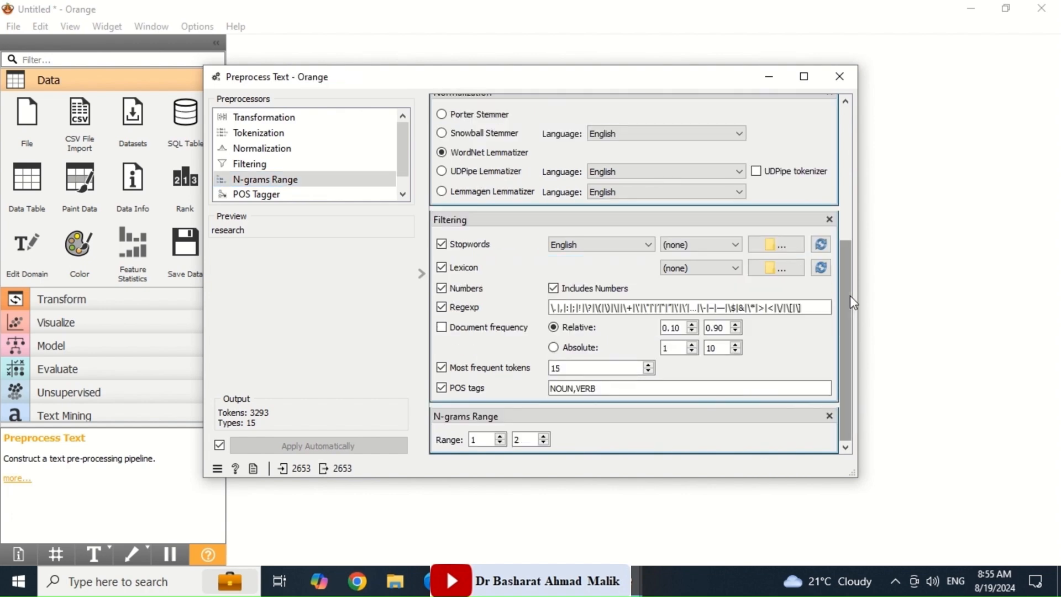
pyautogui.click(900, 325)
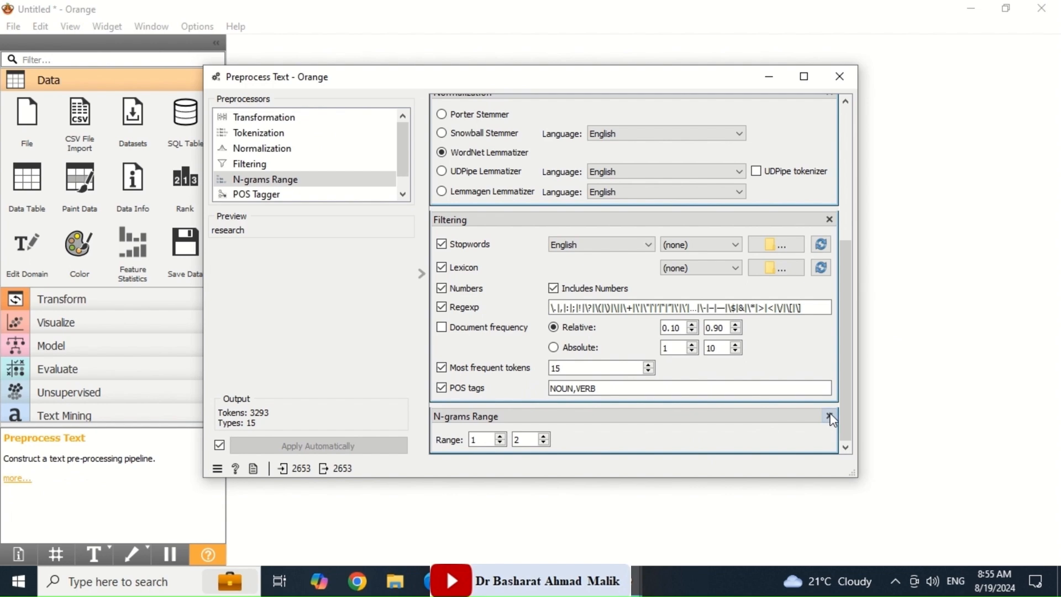
pyautogui.click(829, 416)
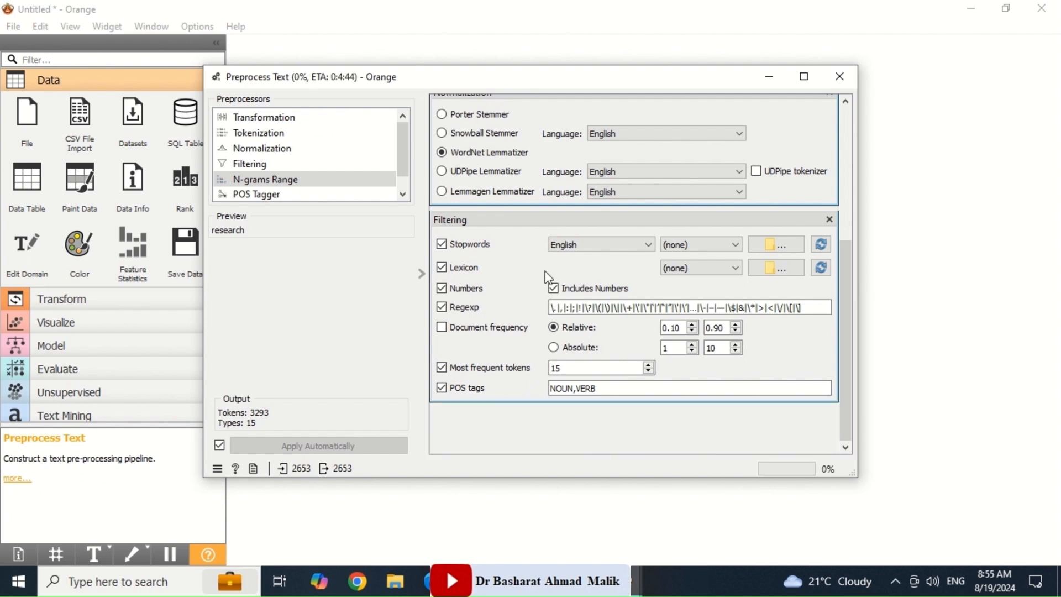
pyautogui.click(839, 77)
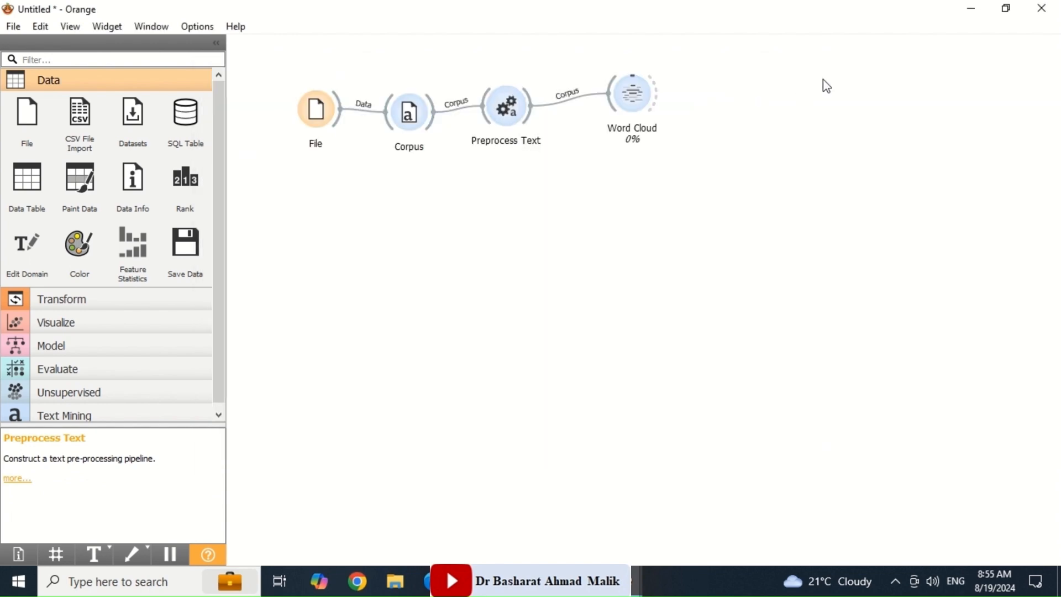
# - Review the filtered word cloud and the Preprocess Text settings, closing both windows
pyautogui.doubleClick(630, 94)
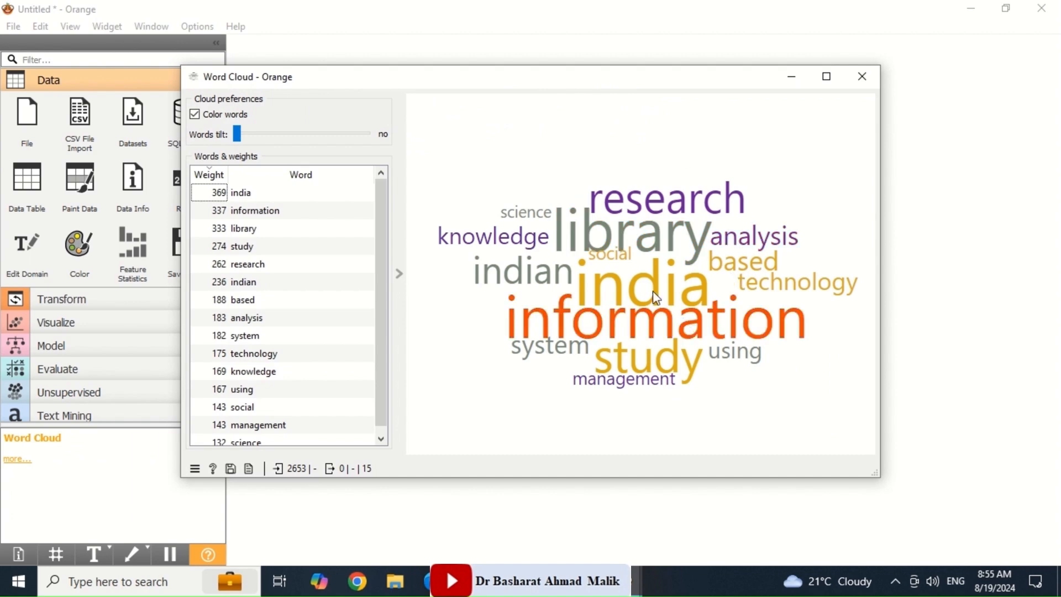
pyautogui.click(862, 76)
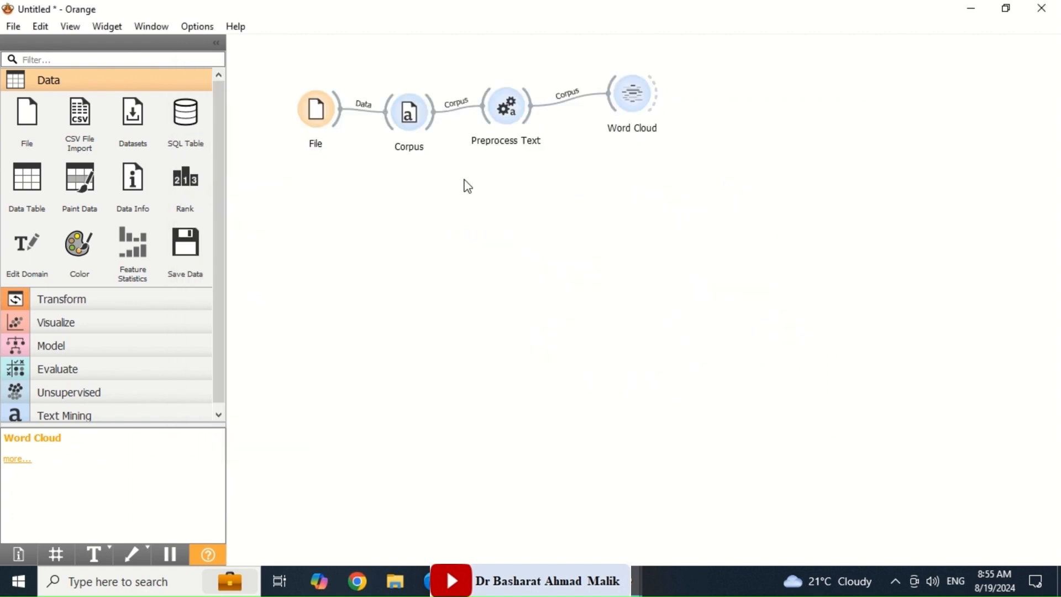
pyautogui.doubleClick(503, 104)
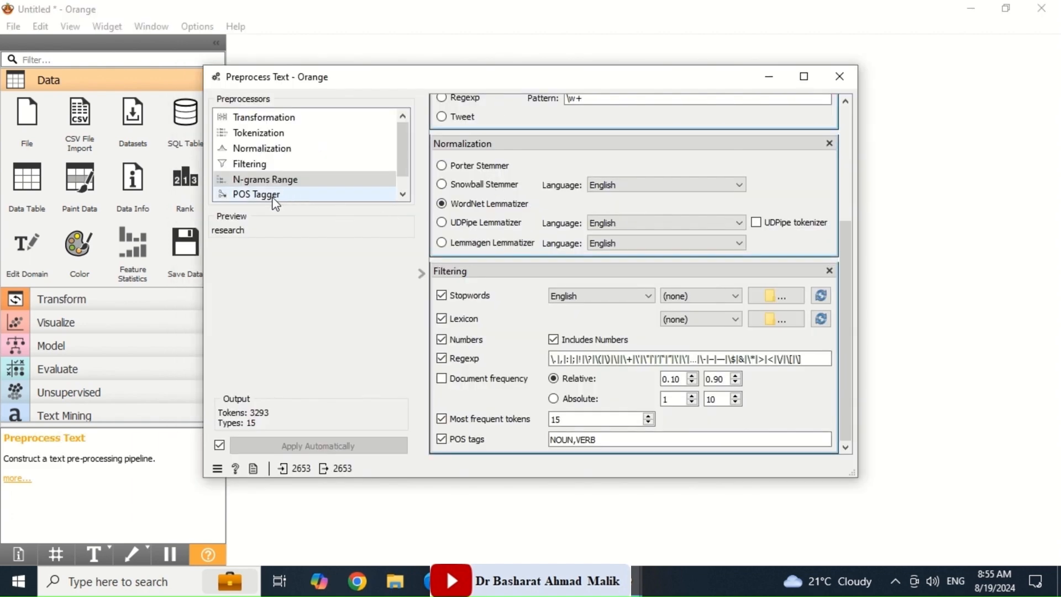
pyautogui.click(840, 74)
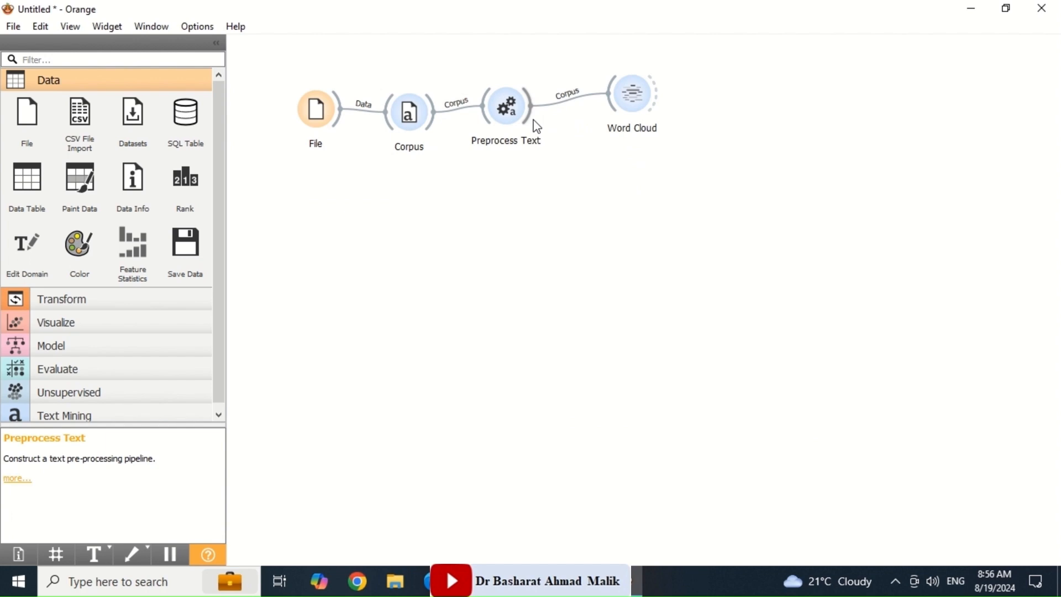
# - Add a Topic Modelling widget fed by Preprocess Text, review its topic keywords and close its window
pyautogui.moveTo(530, 120); pyautogui.dragTo(603, 238)
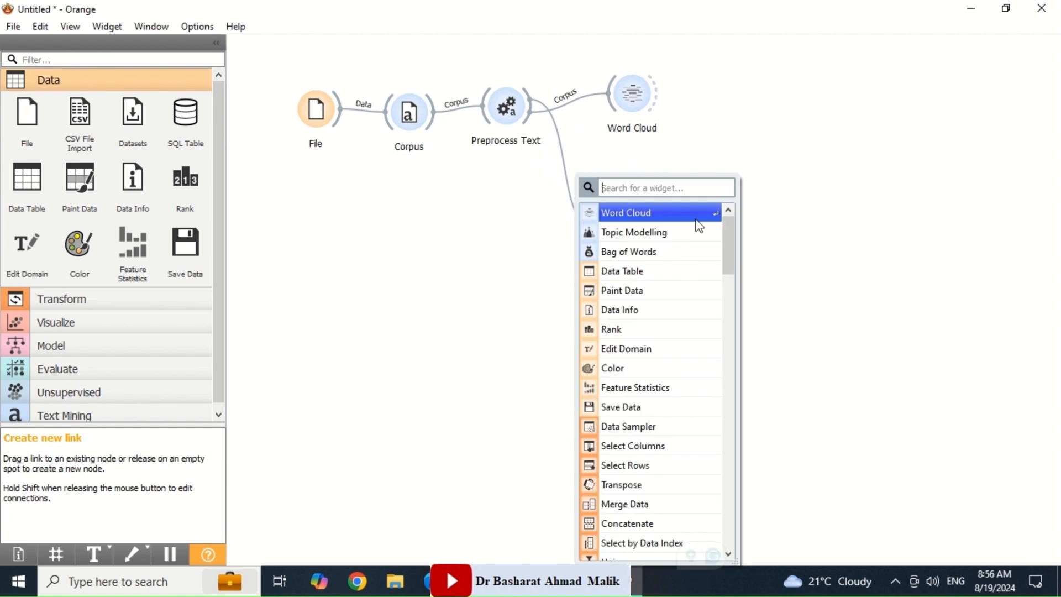
pyautogui.click(663, 242)
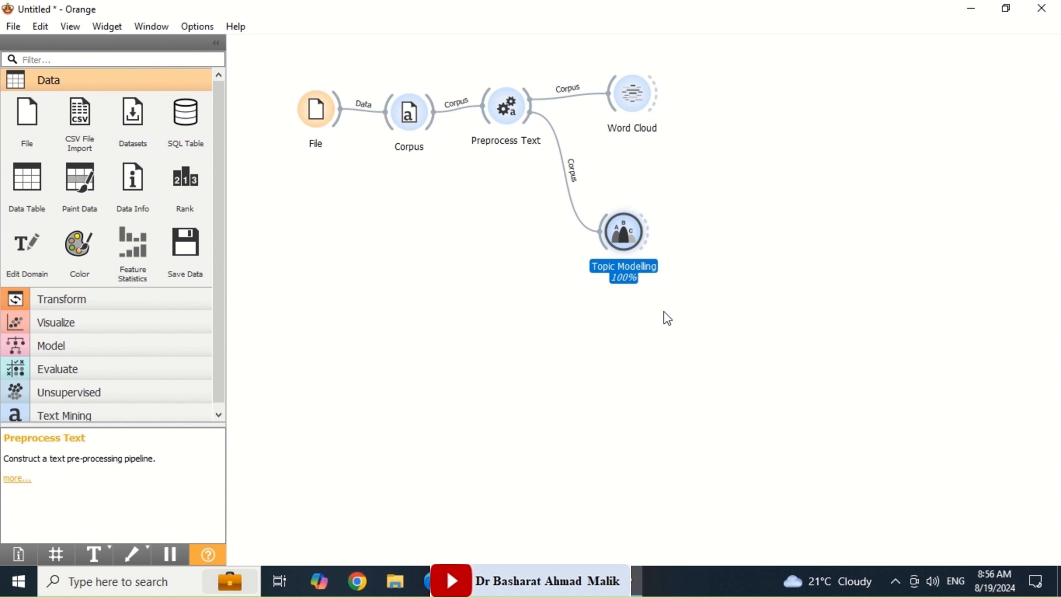
pyautogui.doubleClick(626, 234)
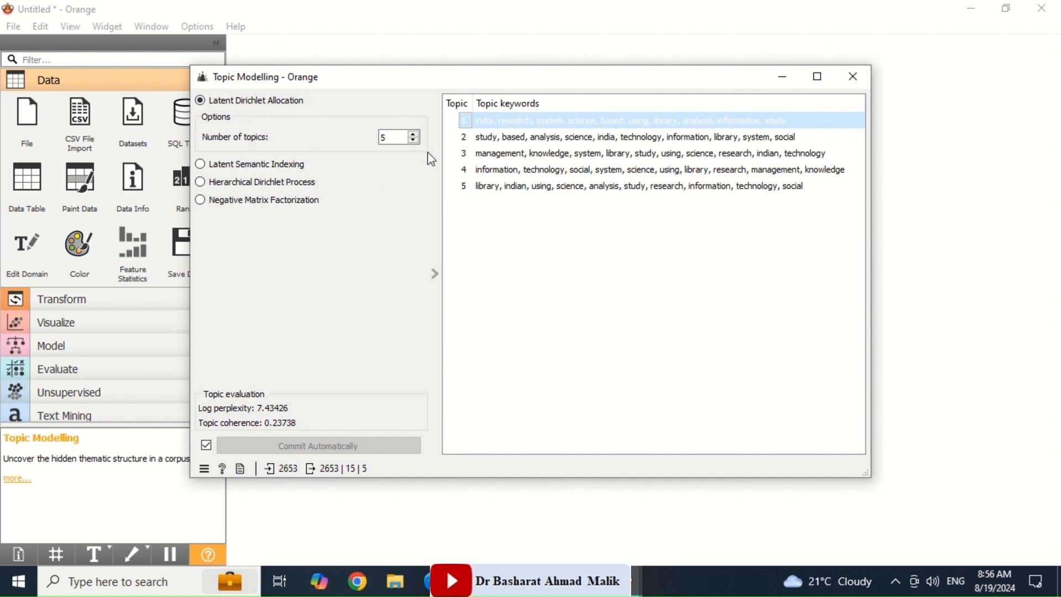
pyautogui.click(850, 86)
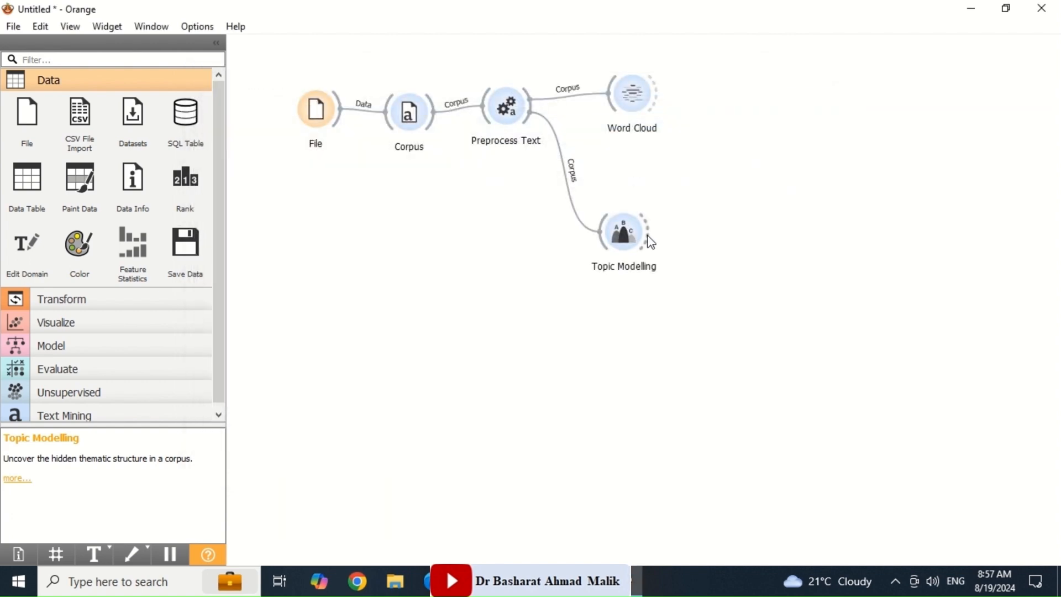
# - Add an LDAvis widget after Topic Modelling and relink it so All Topics feeds the Topics input
pyautogui.moveTo(650, 242); pyautogui.dragTo(687, 236)
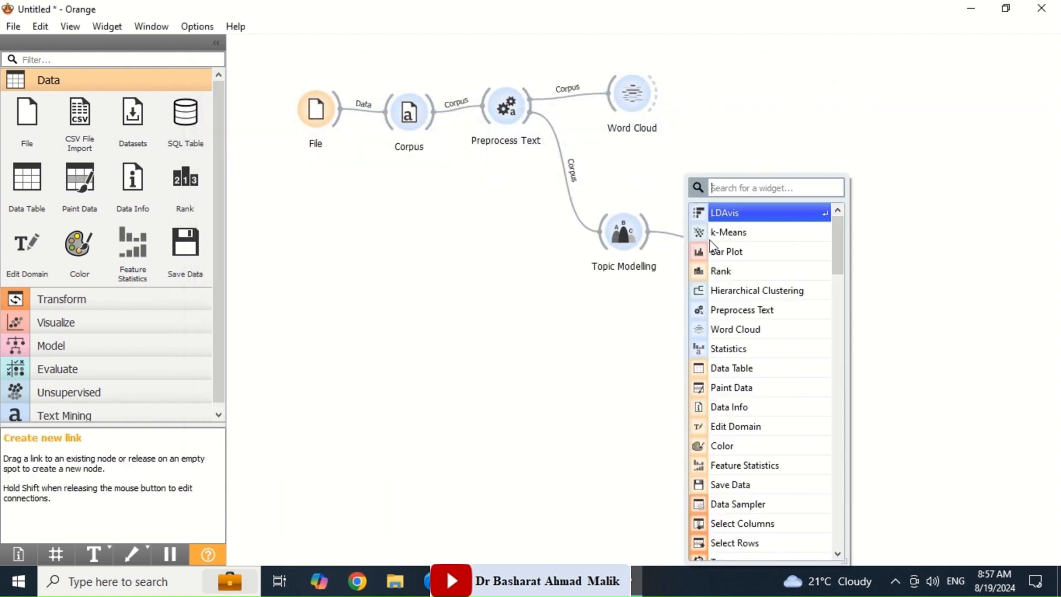
pyautogui.click(773, 215)
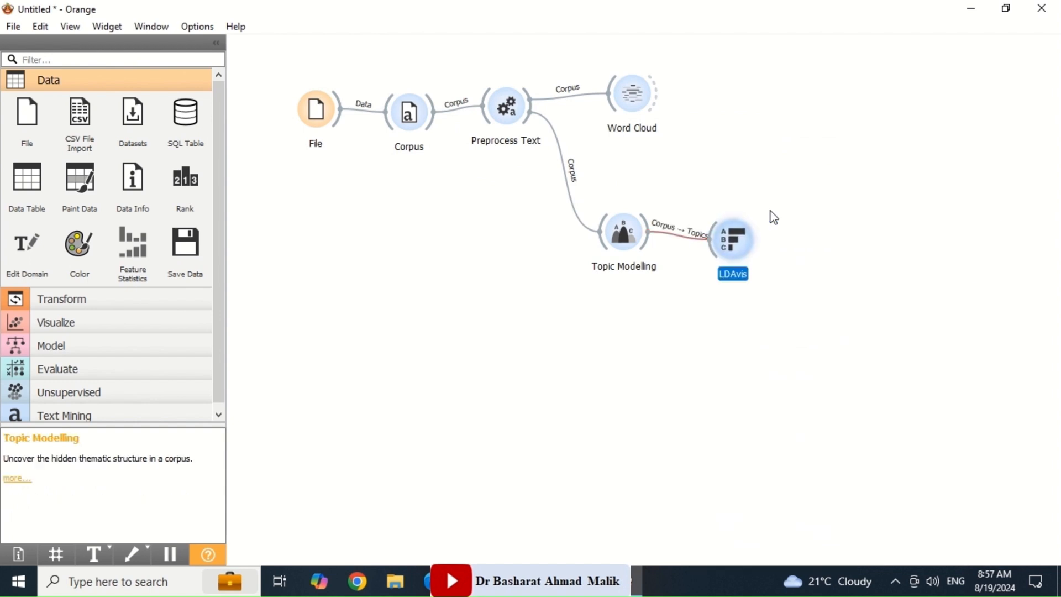
pyautogui.doubleClick(683, 241)
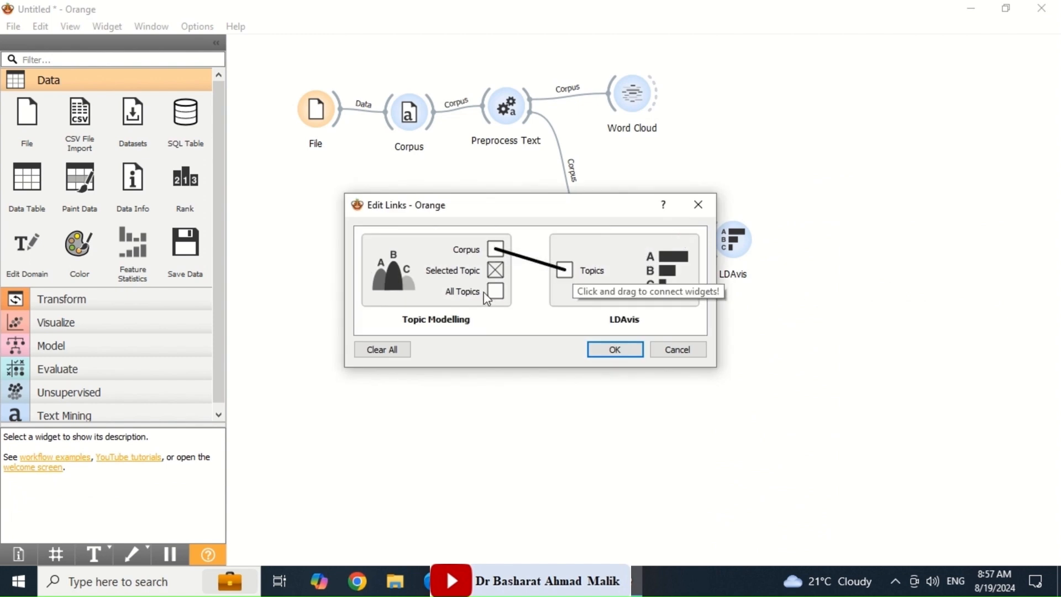
pyautogui.moveTo(493, 291); pyautogui.dragTo(572, 270)
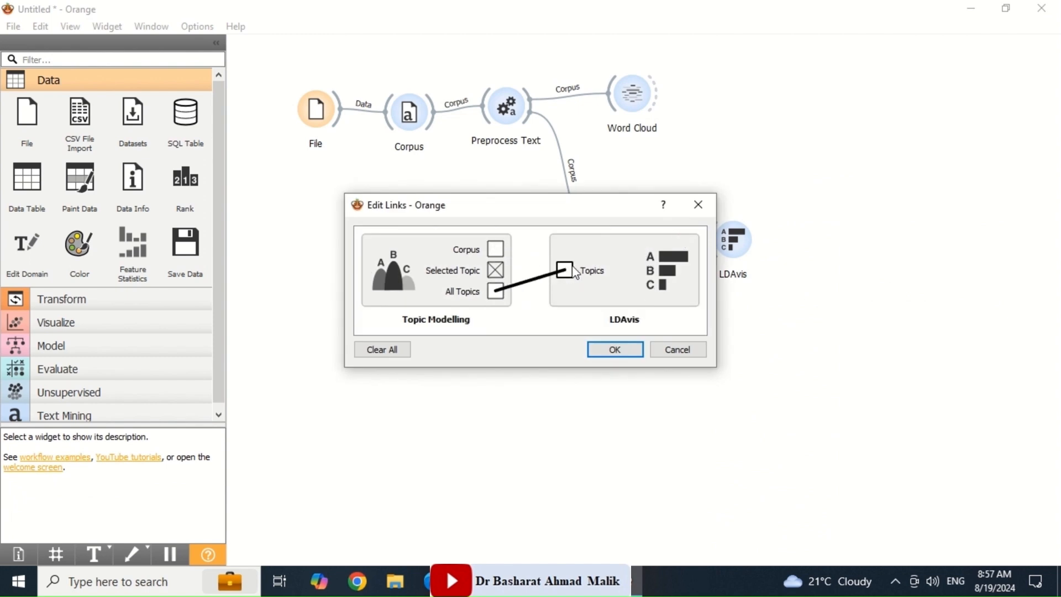
pyautogui.click(631, 352)
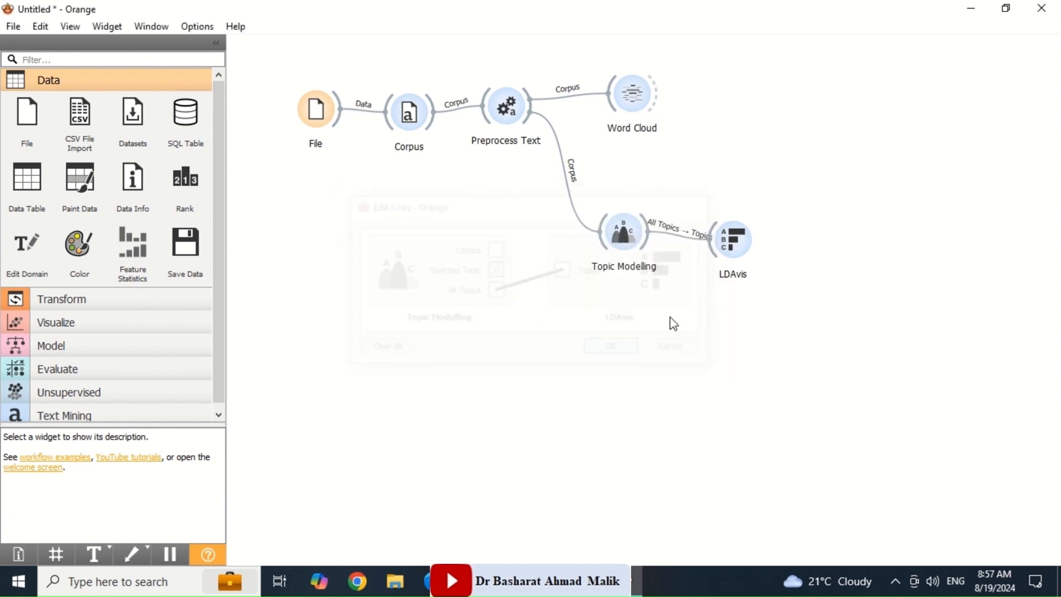
# - Examine the term frequency bars in LDAvis for Topic 1, Topic 2 and Topic 3, closing the window when done
pyautogui.doubleClick(738, 248)
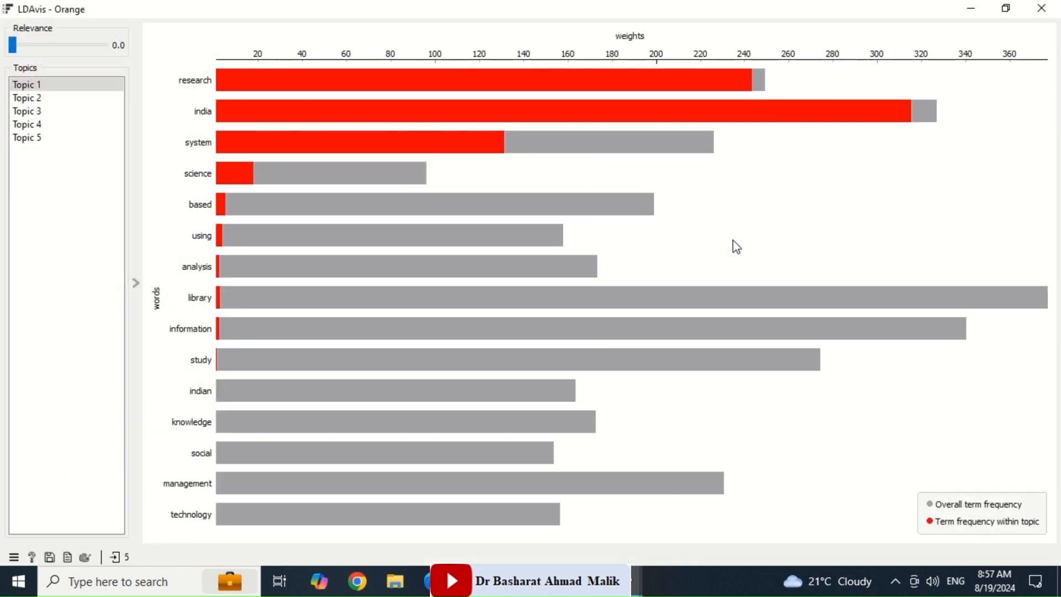
pyautogui.click(1006, 8)
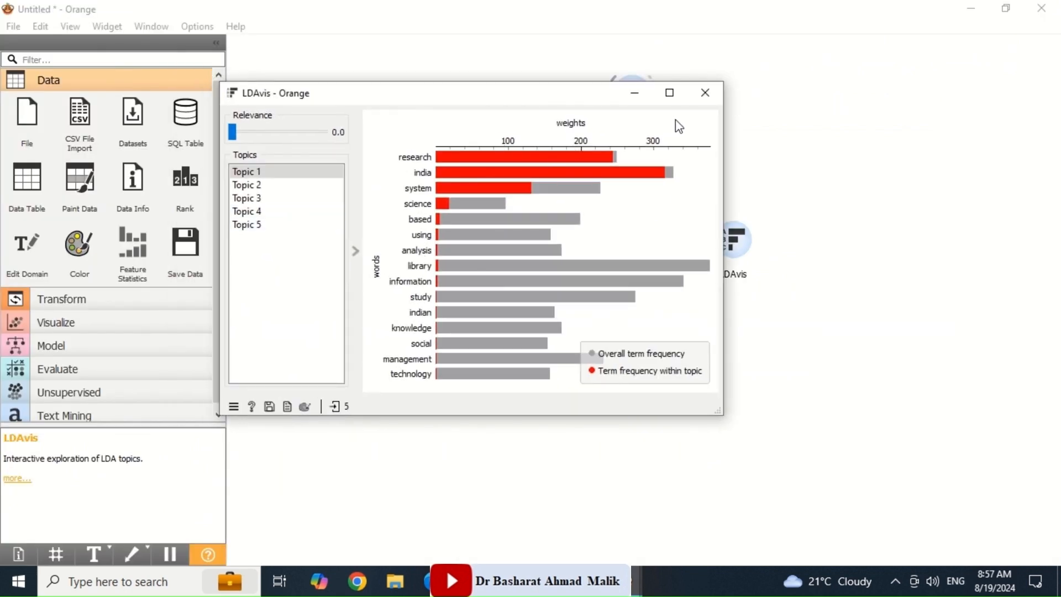
pyautogui.click(669, 93)
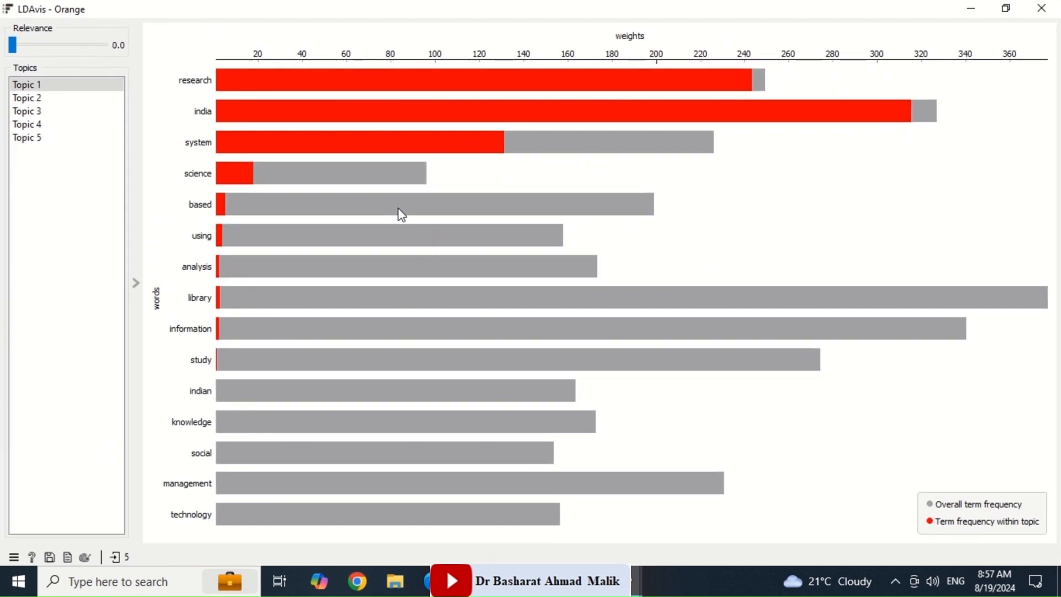
pyautogui.click(51, 99)
pyautogui.click(48, 112)
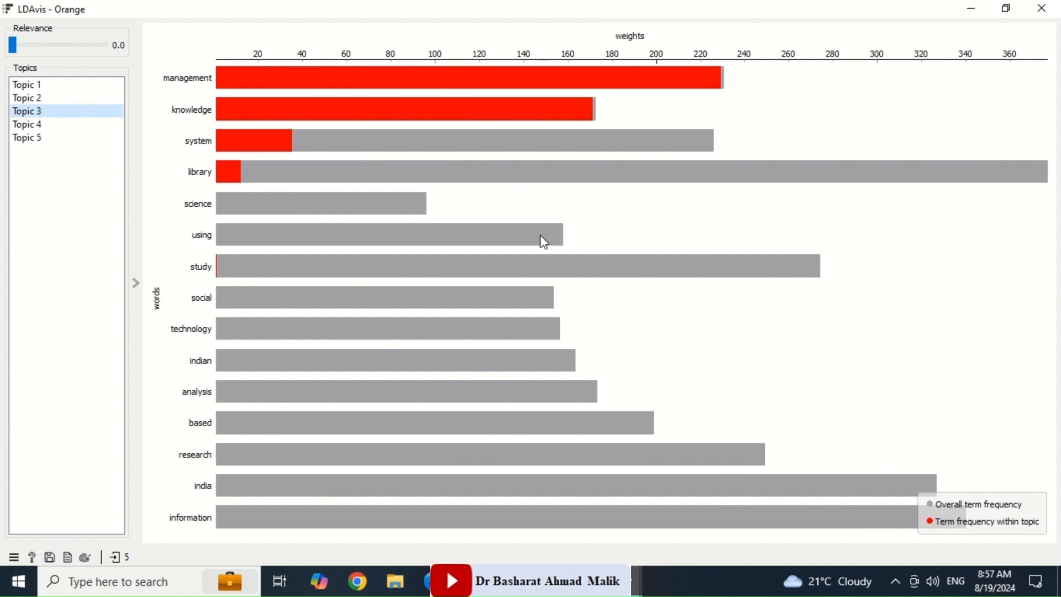
pyautogui.moveTo(558, 86)
pyautogui.moveTo(765, 177)
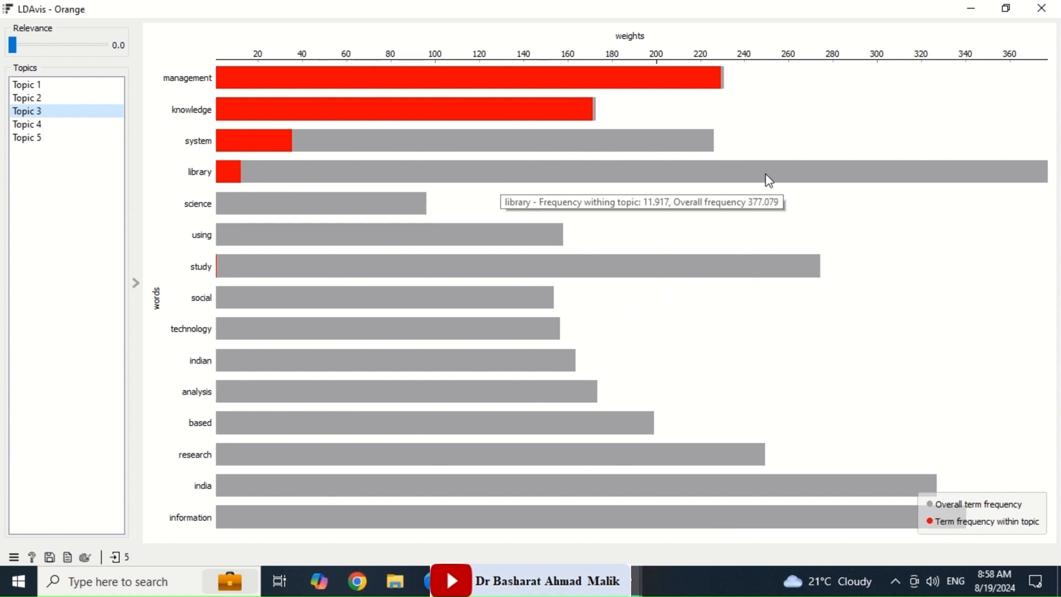
pyautogui.click(1042, 8)
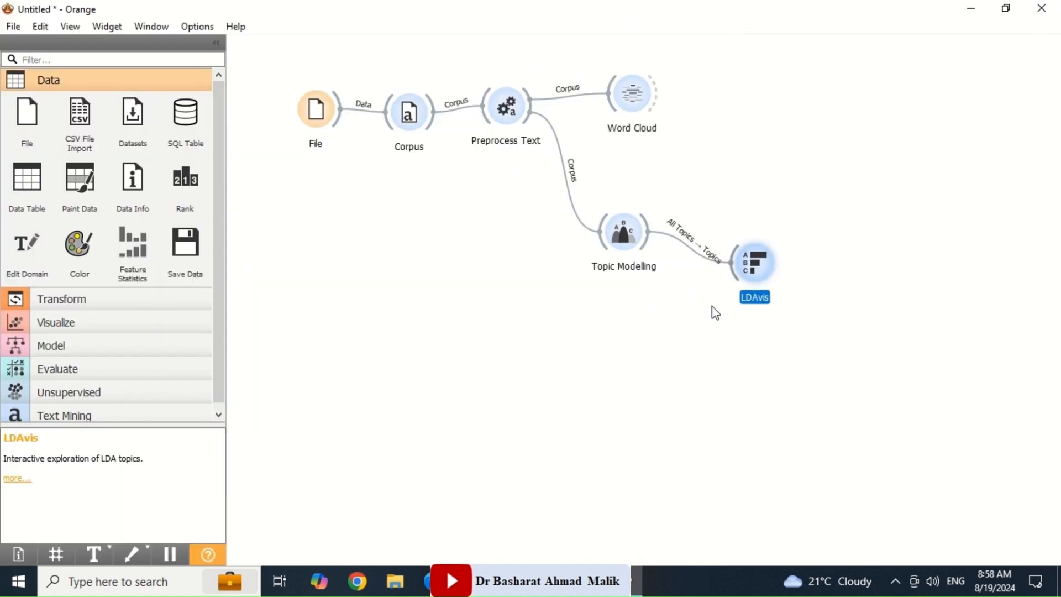